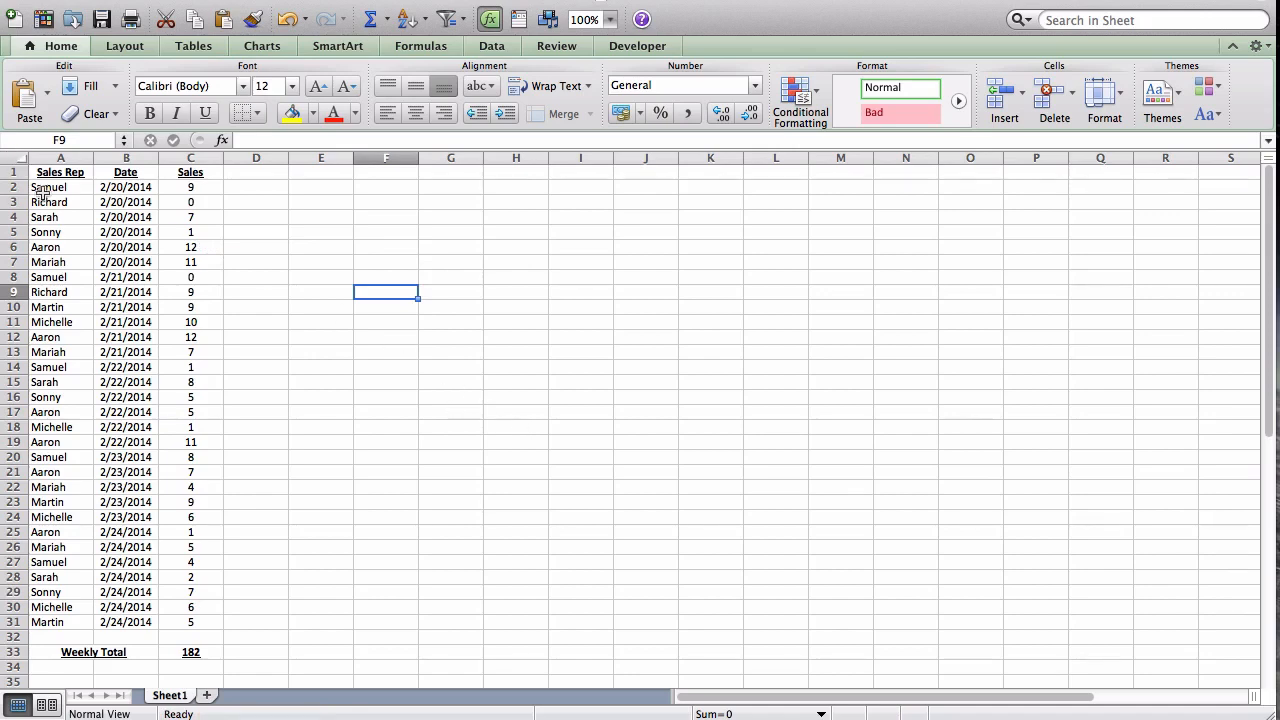
pyautogui.moveTo(45, 190); pyautogui.dragTo(60, 258)
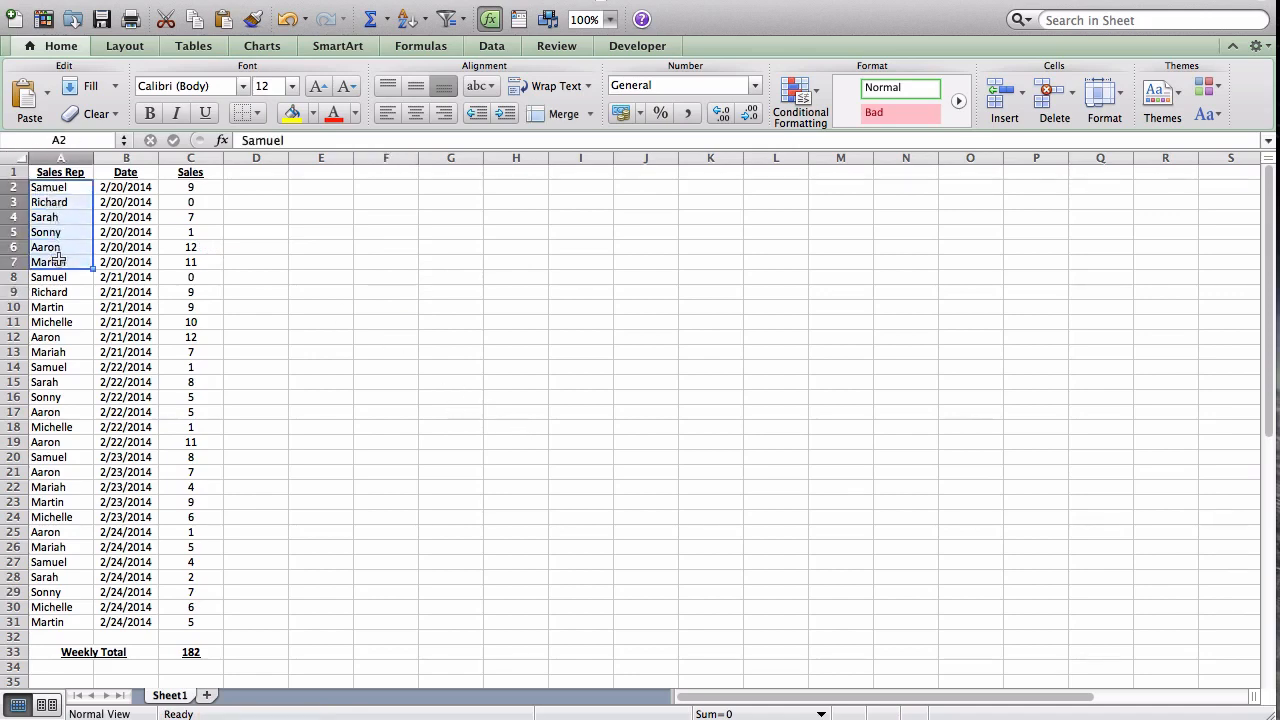
pyautogui.press('super+c')
pyautogui.click(378, 195)
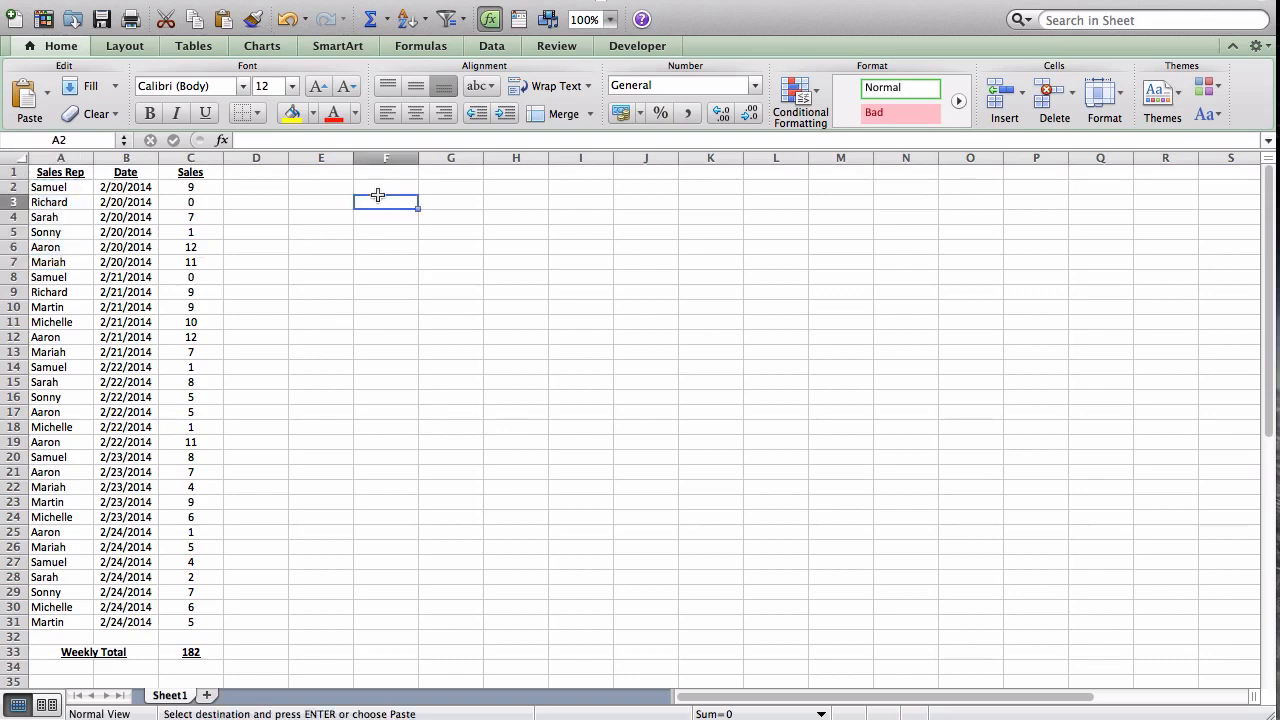
pyautogui.press('super+v')
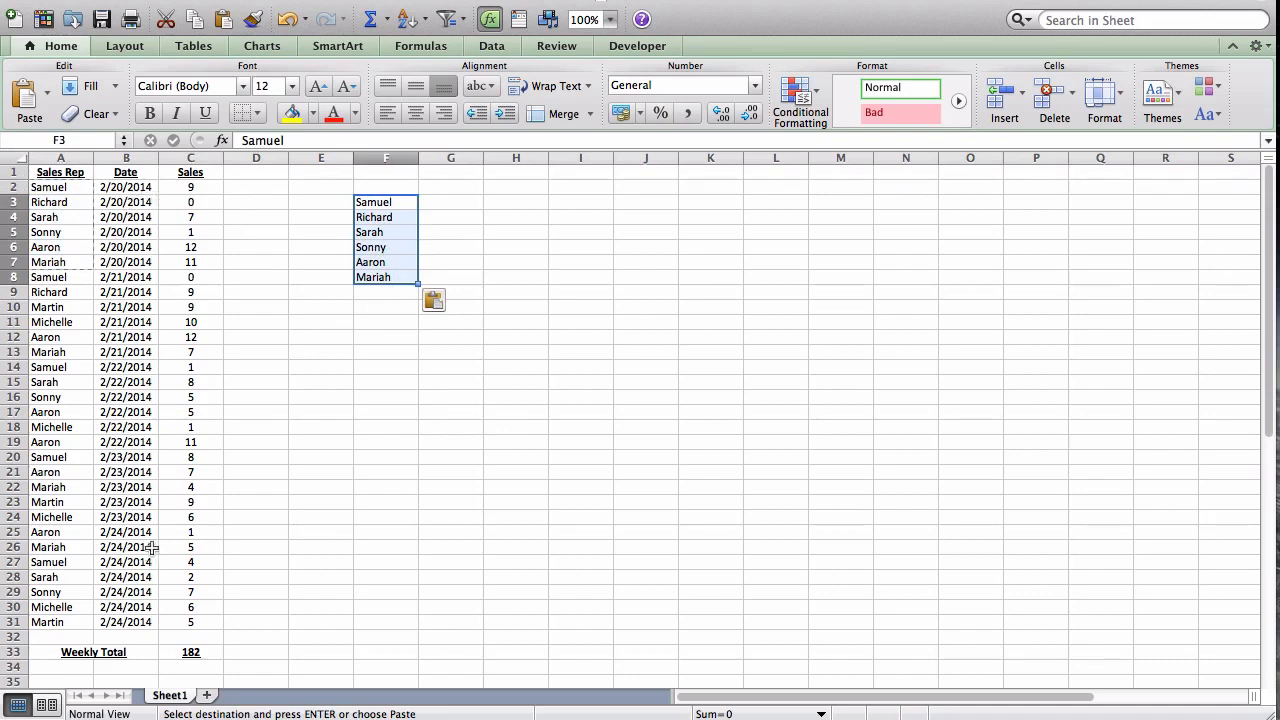
pyautogui.click(349, 290)
pyautogui.click(367, 281)
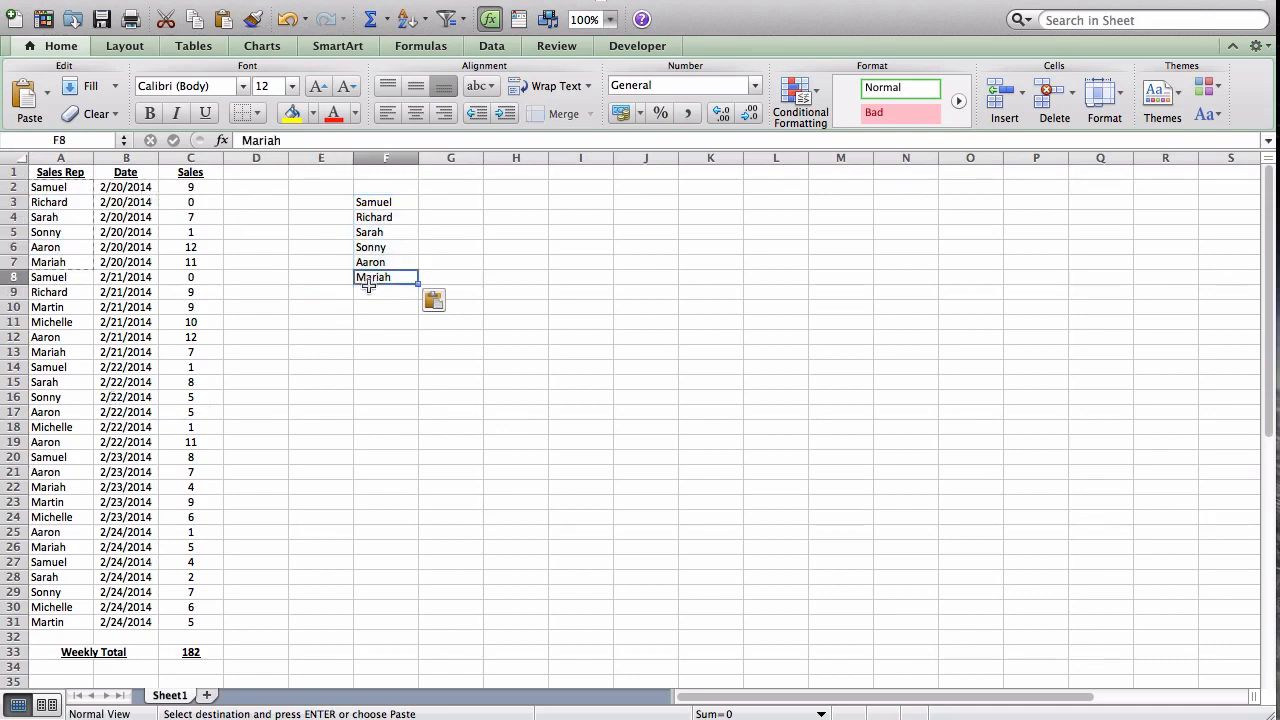
pyautogui.click(72, 307)
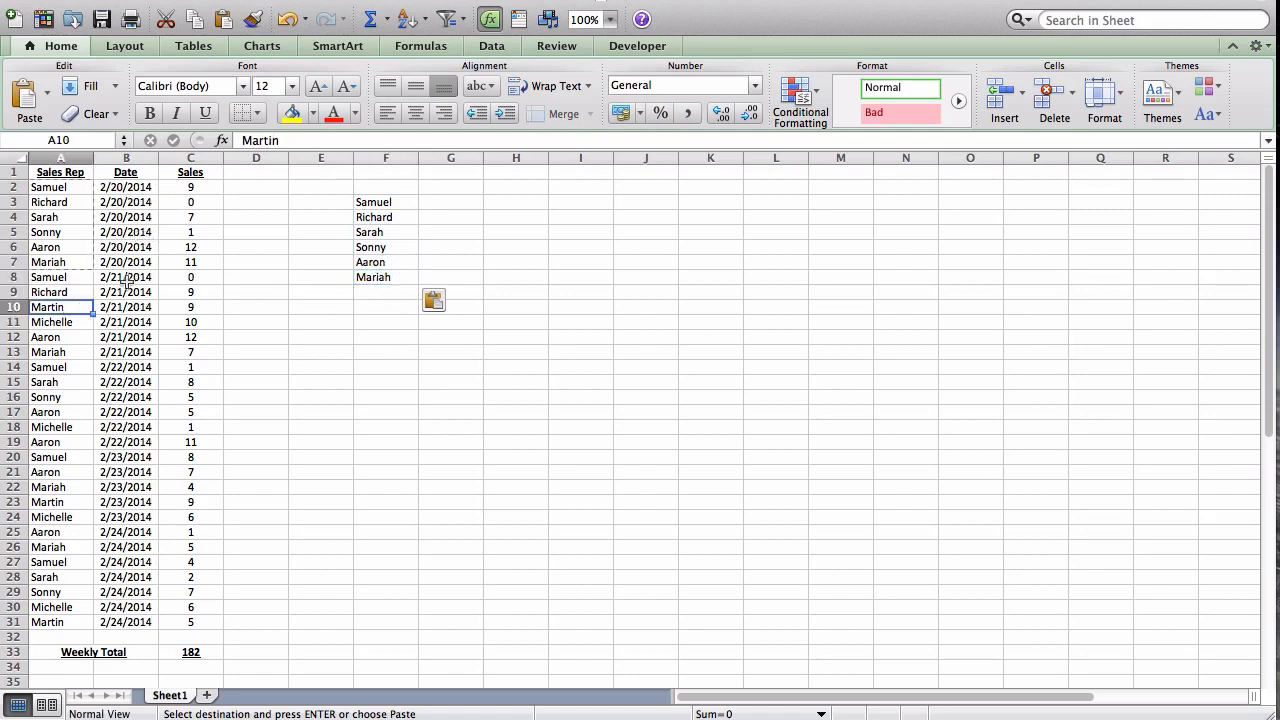
pyautogui.moveTo(402, 196); pyautogui.dragTo(383, 288)
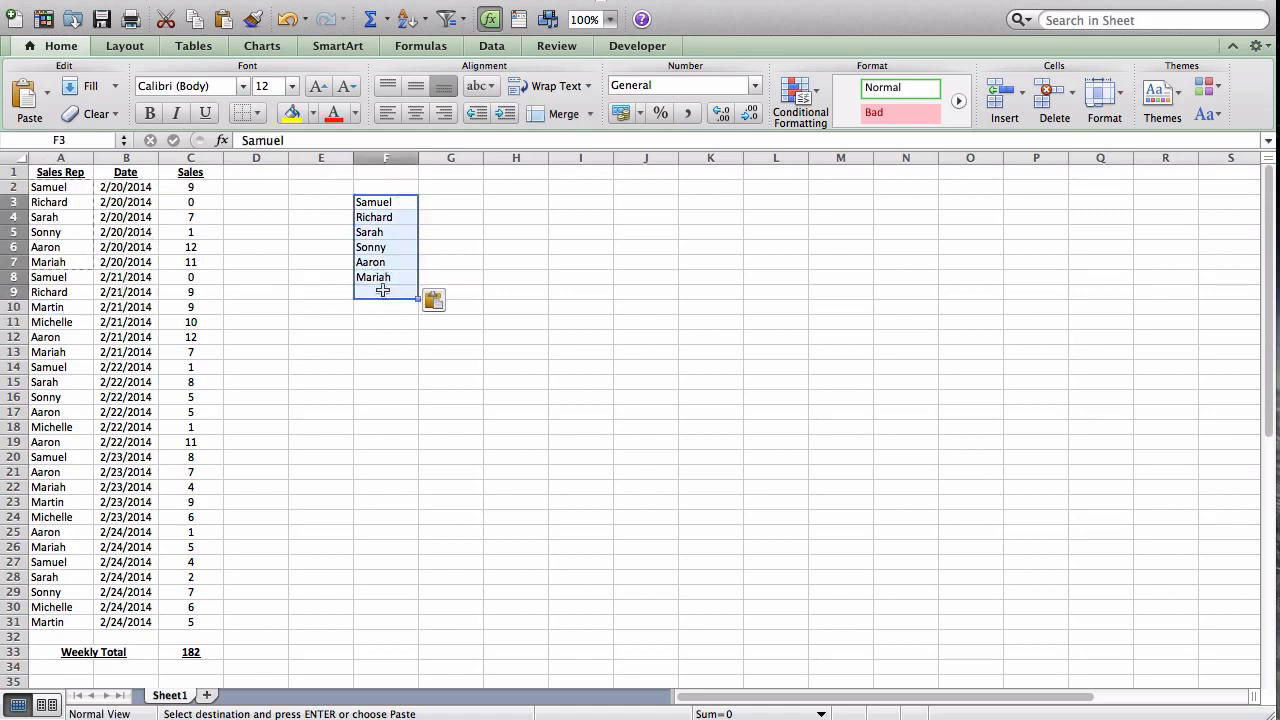
pyautogui.press('Delete')
pyautogui.click(392, 304)
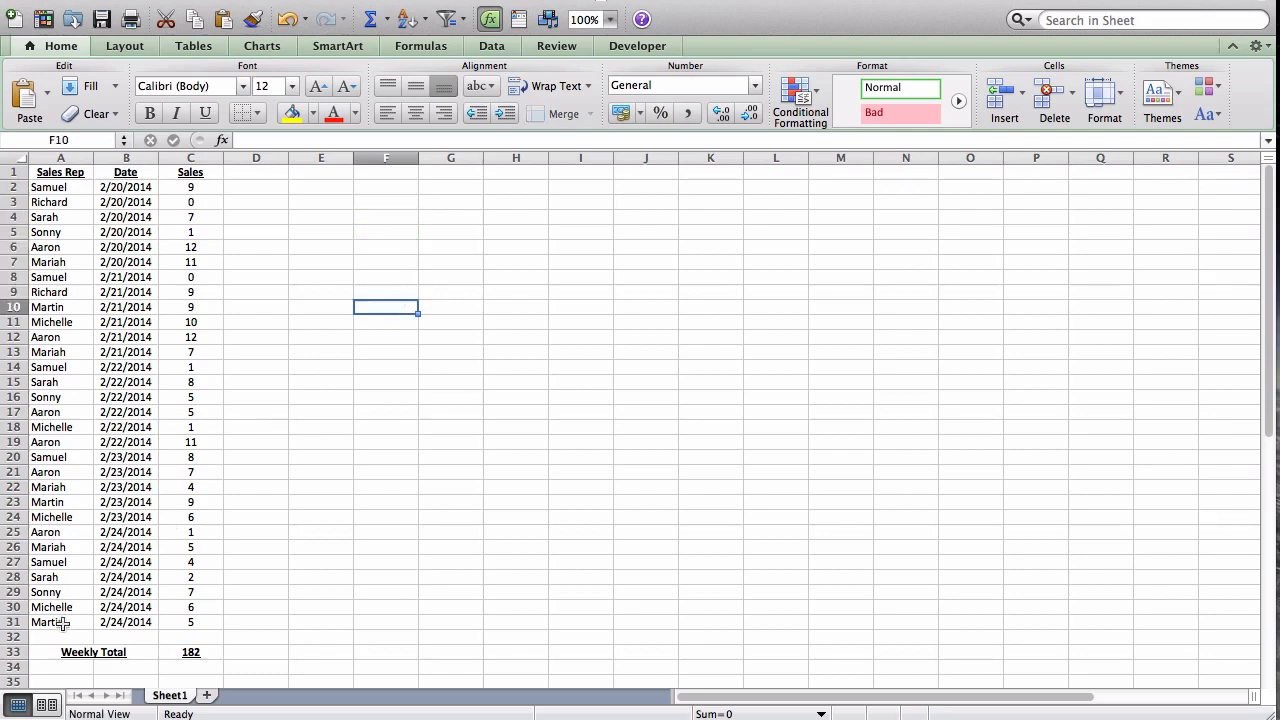
# Step: Copy all sales rep names from A2:A31 into column E, starting at E2
pyautogui.moveTo(70, 622); pyautogui.dragTo(72, 193)
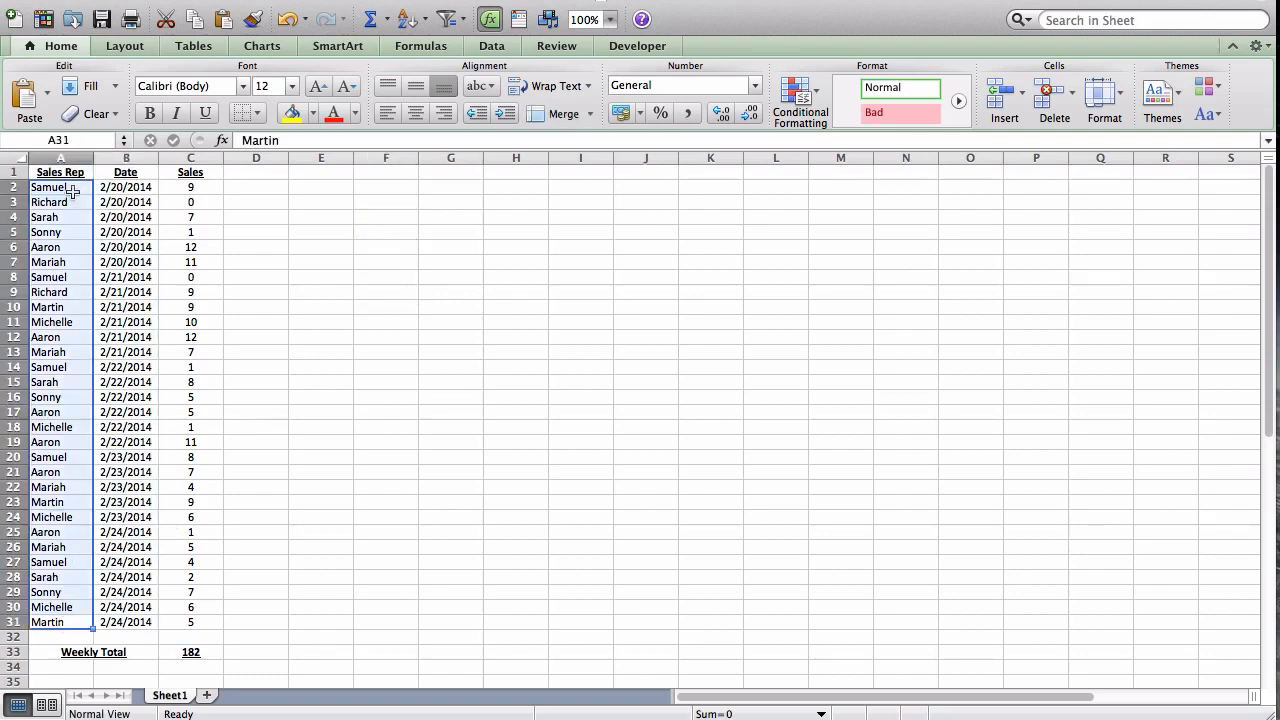
pyautogui.hotkey('ctrl', 'c')
pyautogui.click(334, 190)
pyautogui.hotkey('ctrl', 'v')
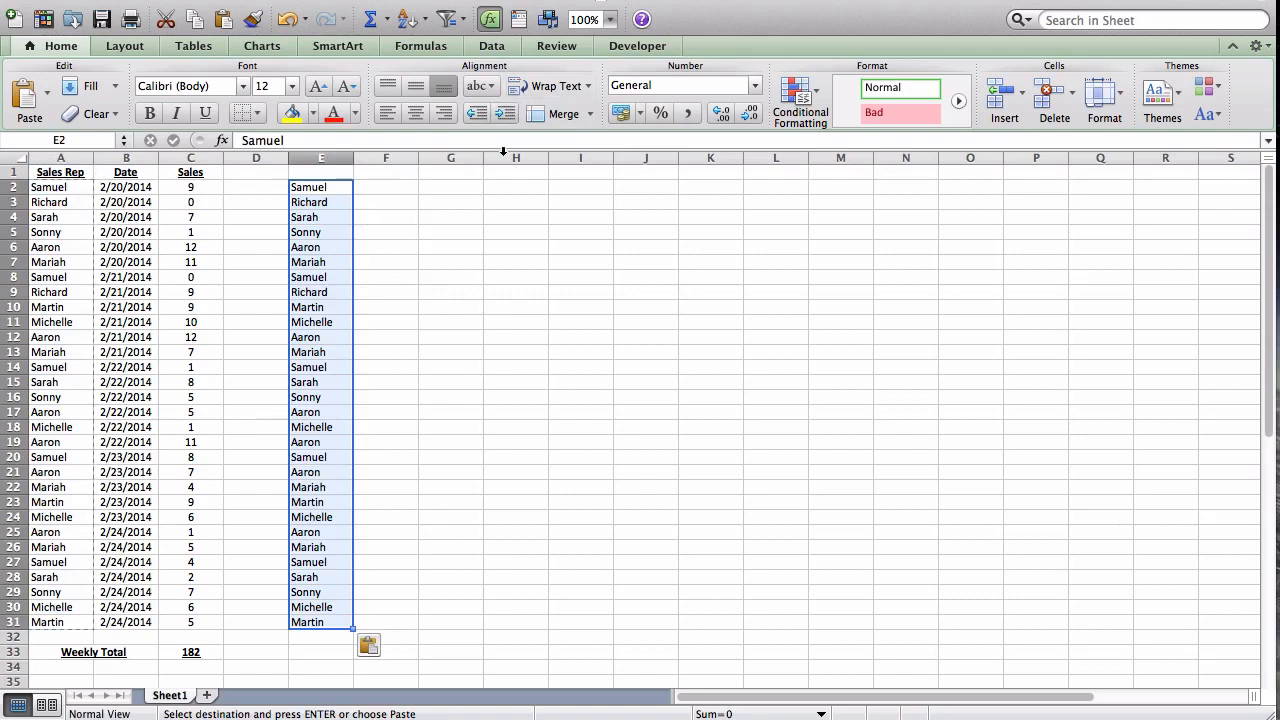
# Step: Remove the duplicate names from the copied list in column E
pyautogui.click(498, 52)
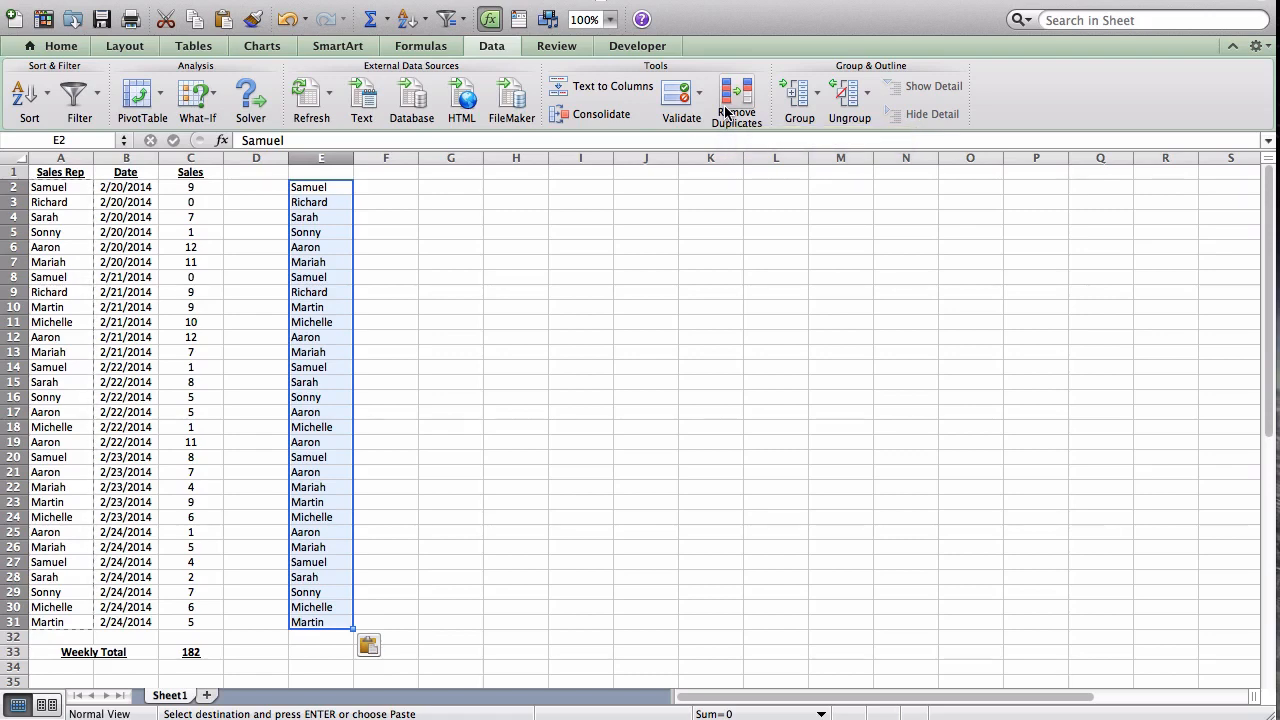
pyautogui.click(729, 104)
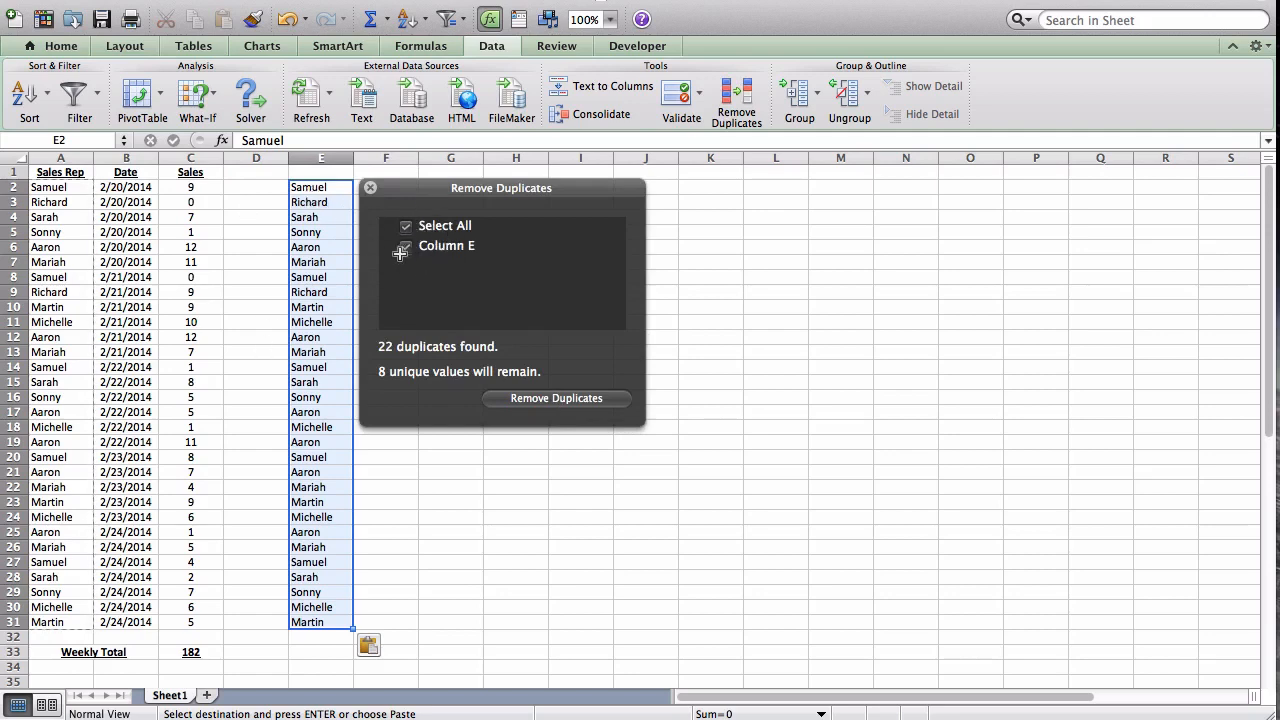
pyautogui.click(527, 397)
pyautogui.click(575, 487)
pyautogui.moveTo(331, 184); pyautogui.dragTo(330, 294)
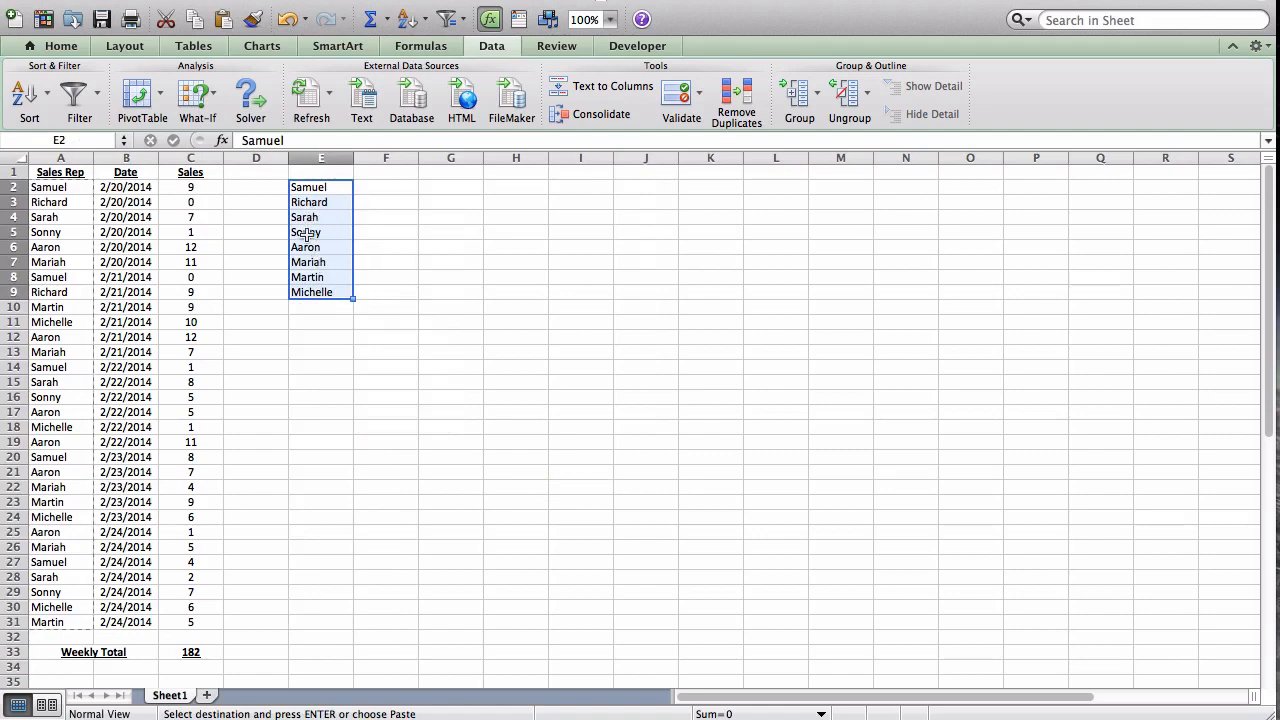
pyautogui.click(362, 276)
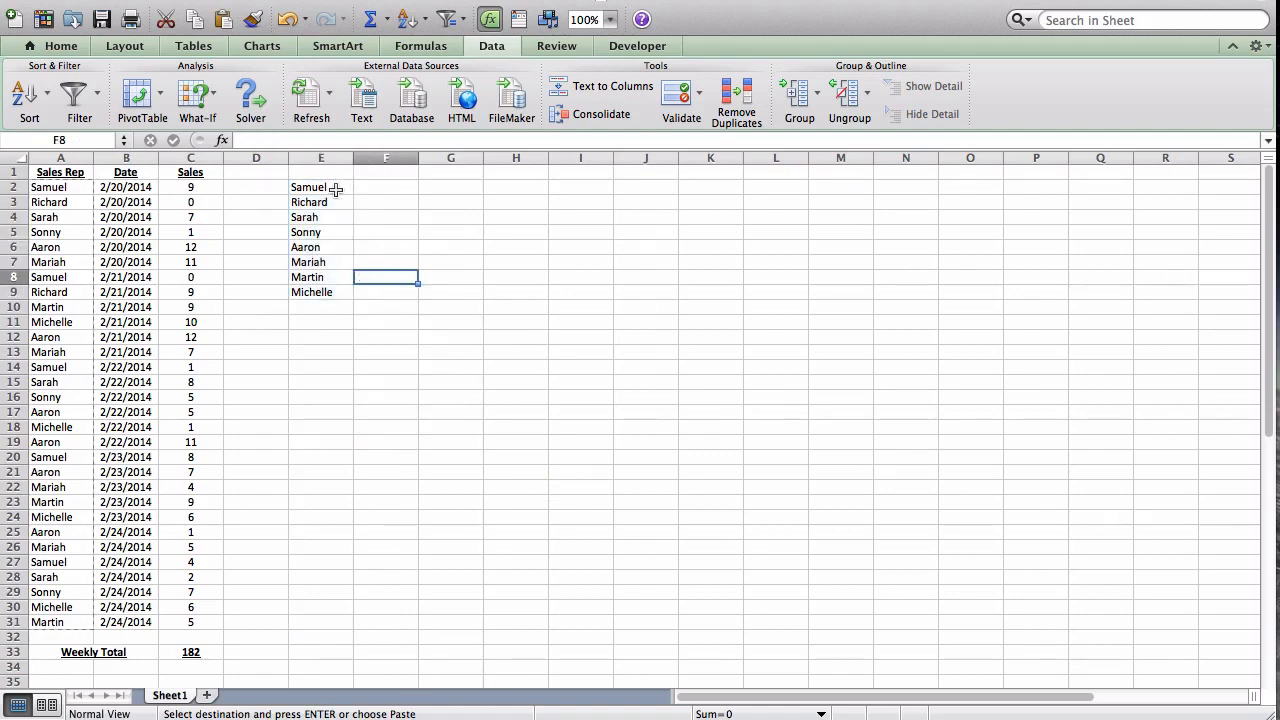
# Step: Enter =SUMIFS($C$2:$C$31,$A$2:$A$31,E2) in F2 to total the first rep's sales
pyautogui.click(372, 187)
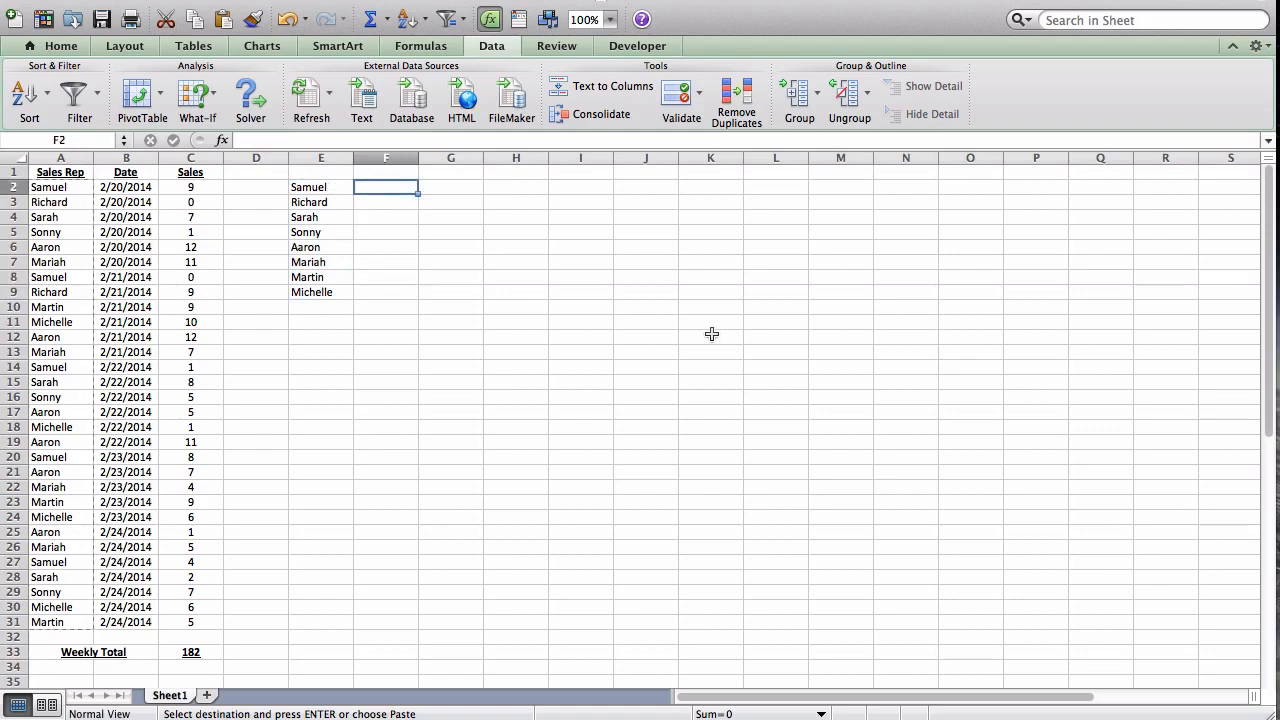
pyautogui.write('=sumifs(')
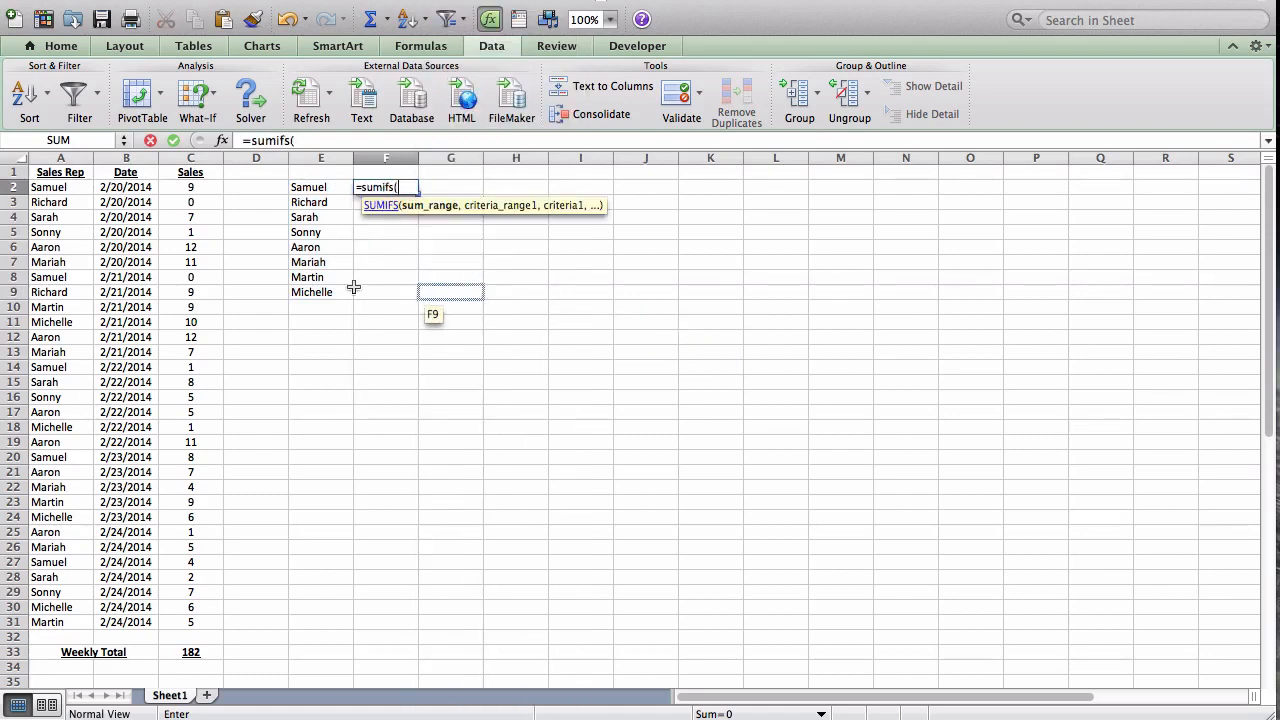
pyautogui.moveTo(190, 187); pyautogui.dragTo(192, 350)
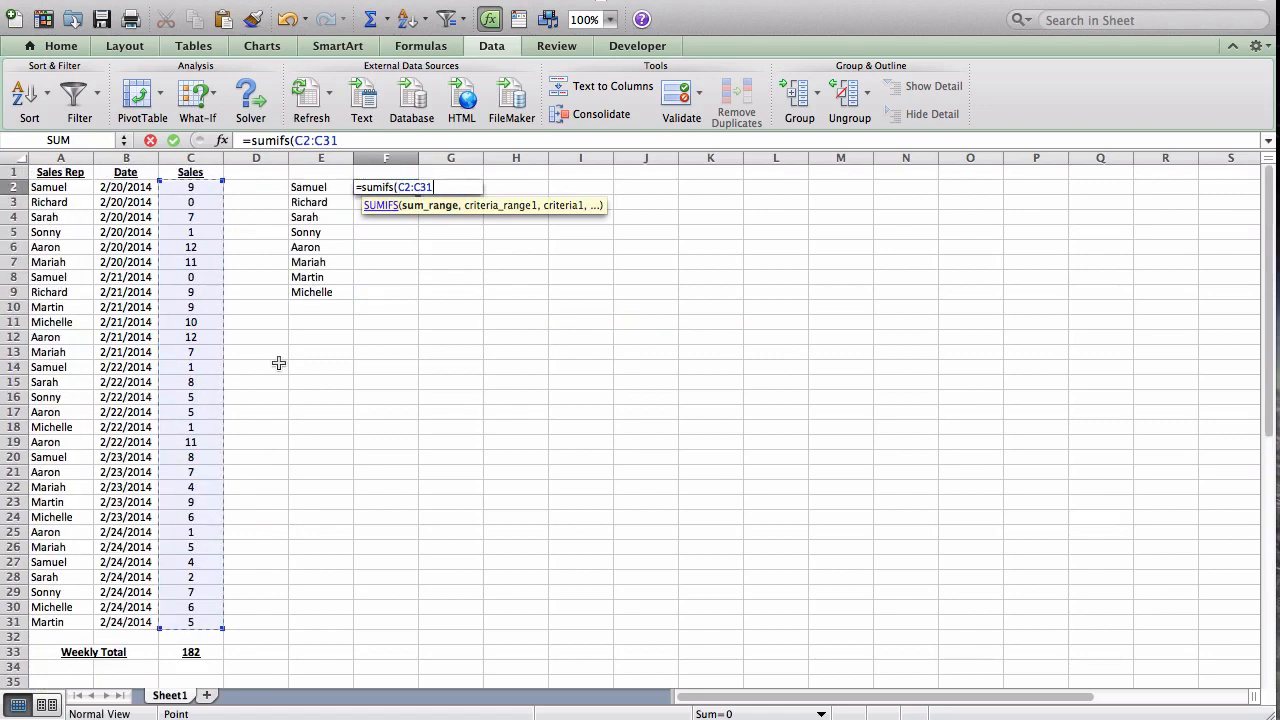
pyautogui.press('super+t')
pyautogui.write(',')
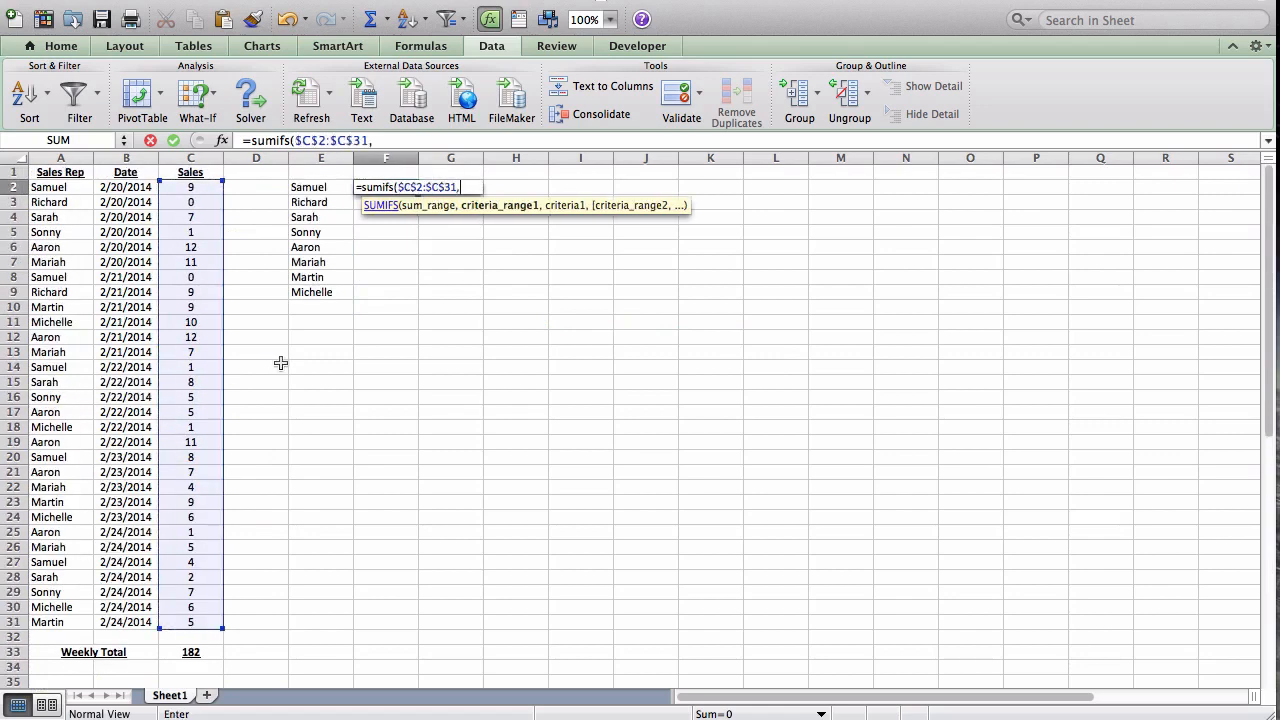
pyautogui.moveTo(60, 188); pyautogui.dragTo(55, 616)
pyautogui.press('F4')
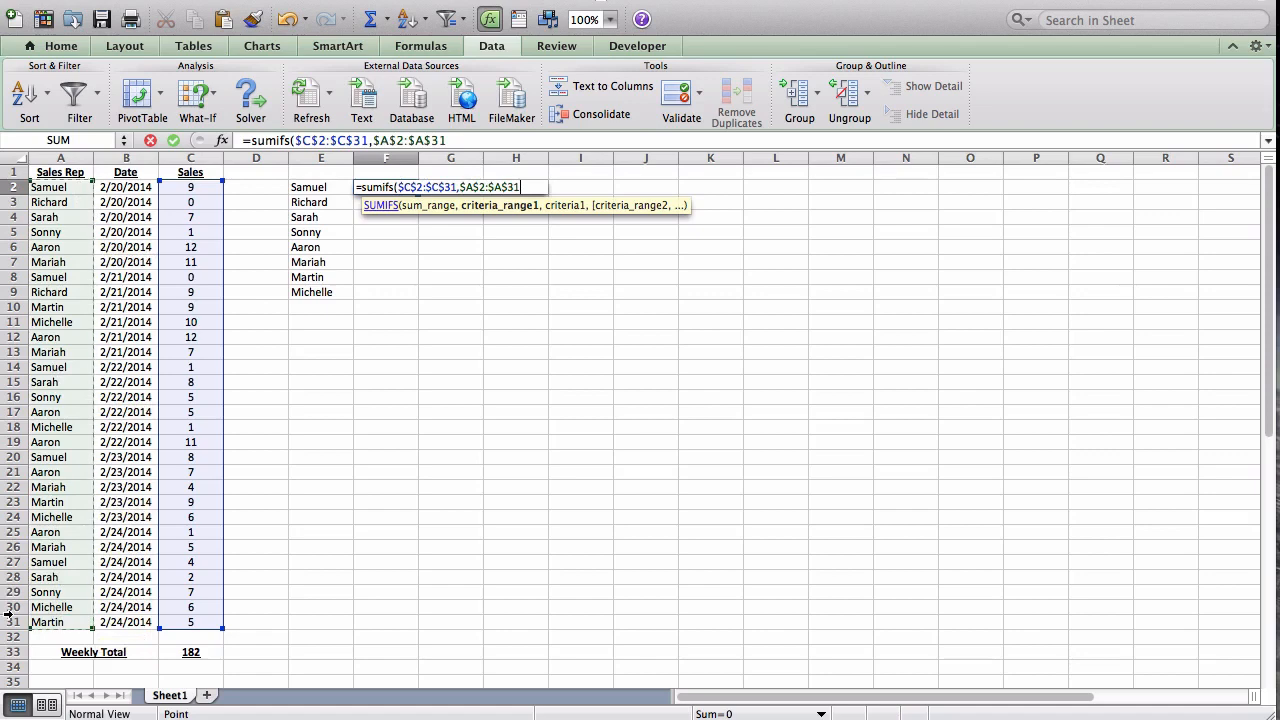
pyautogui.write(',')
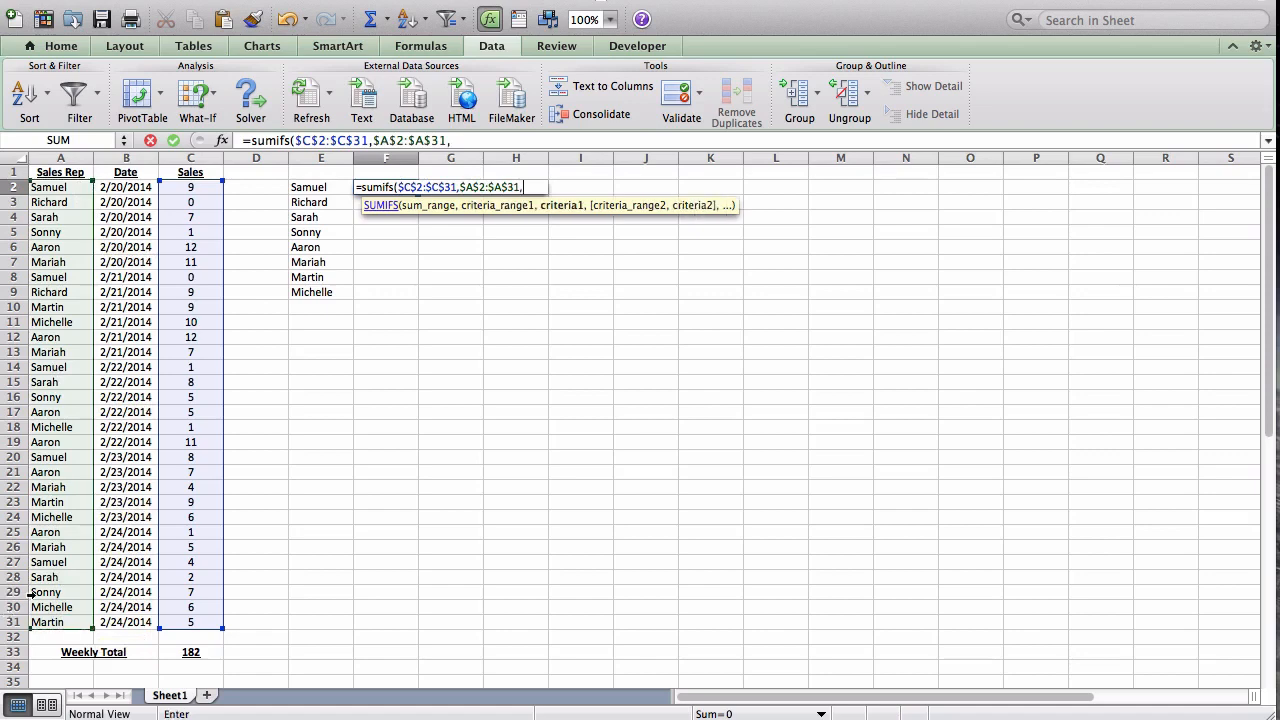
pyautogui.click(325, 189)
pyautogui.write(')')
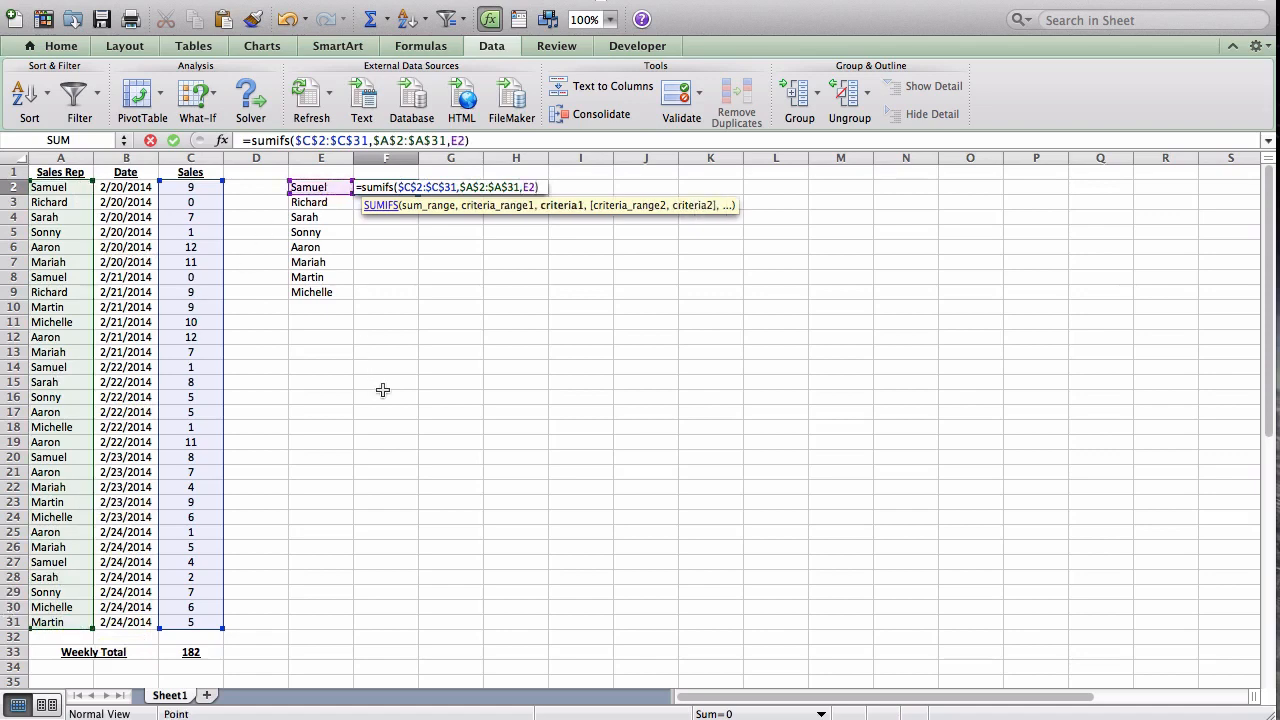
pyautogui.press('Return')
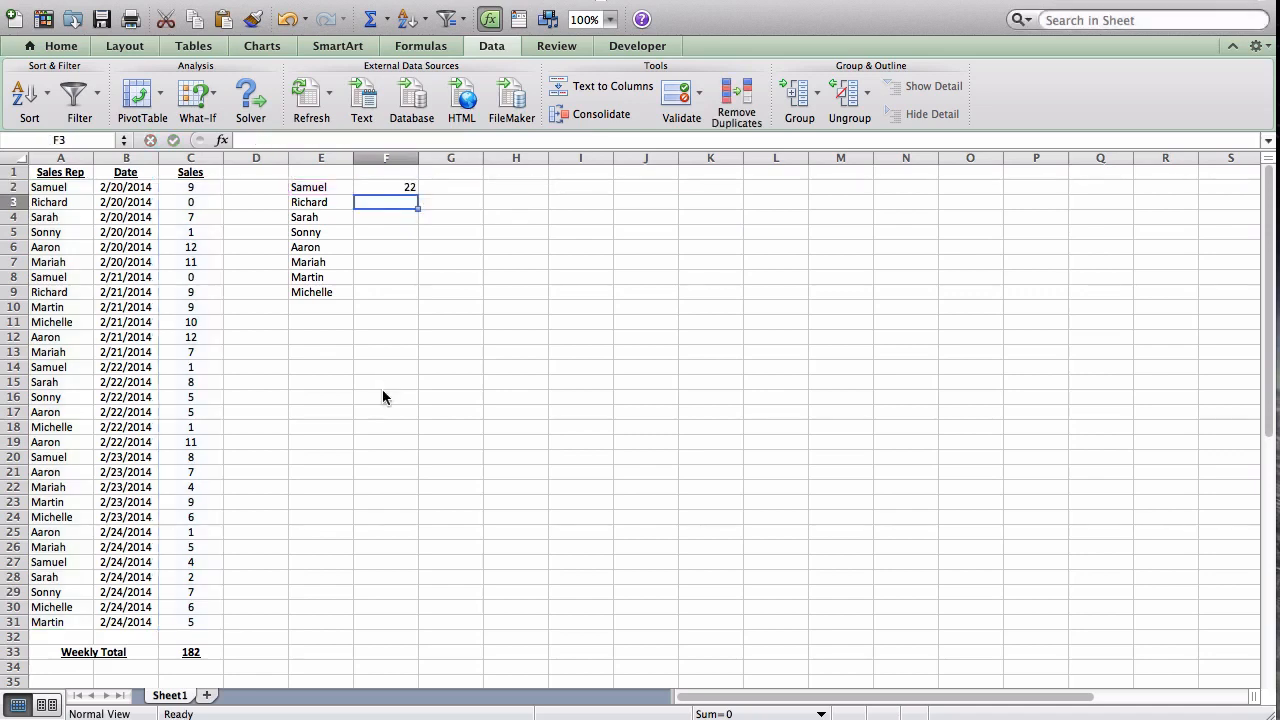
# Step: Fill the SUMIFS formula from F2 down to F9 for the remaining sales reps
pyautogui.click(412, 188)
pyautogui.moveTo(418, 190); pyautogui.dragTo(414, 294)
pyautogui.click(451, 260)
# Step: Center the sales totals in F2:F9
pyautogui.moveTo(368, 189); pyautogui.dragTo(390, 290)
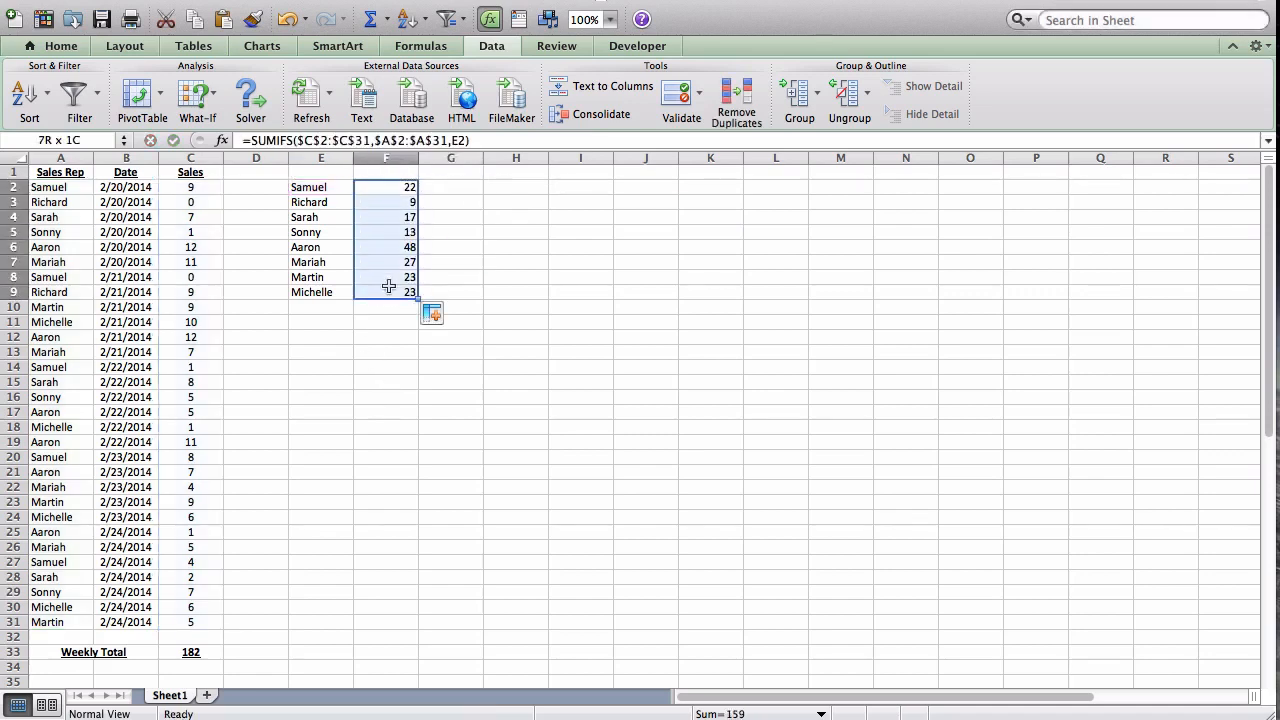
pyautogui.click(61, 45)
pyautogui.click(415, 113)
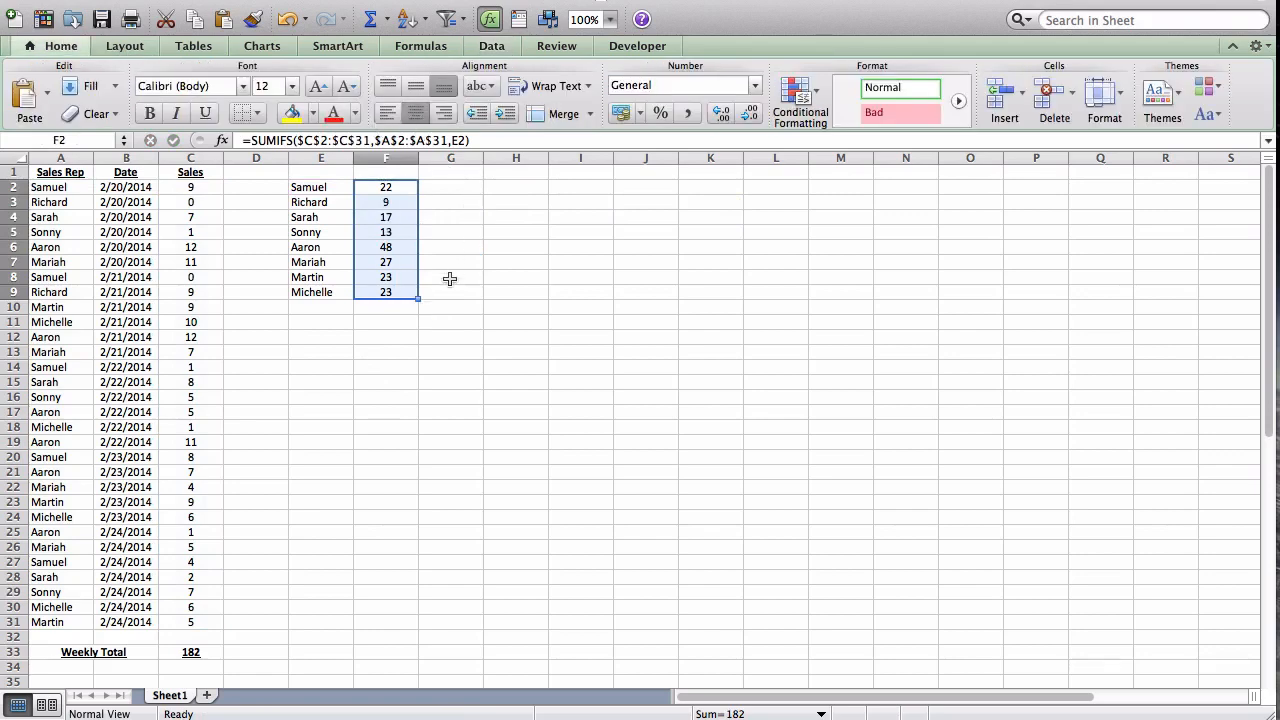
pyautogui.click(386, 397)
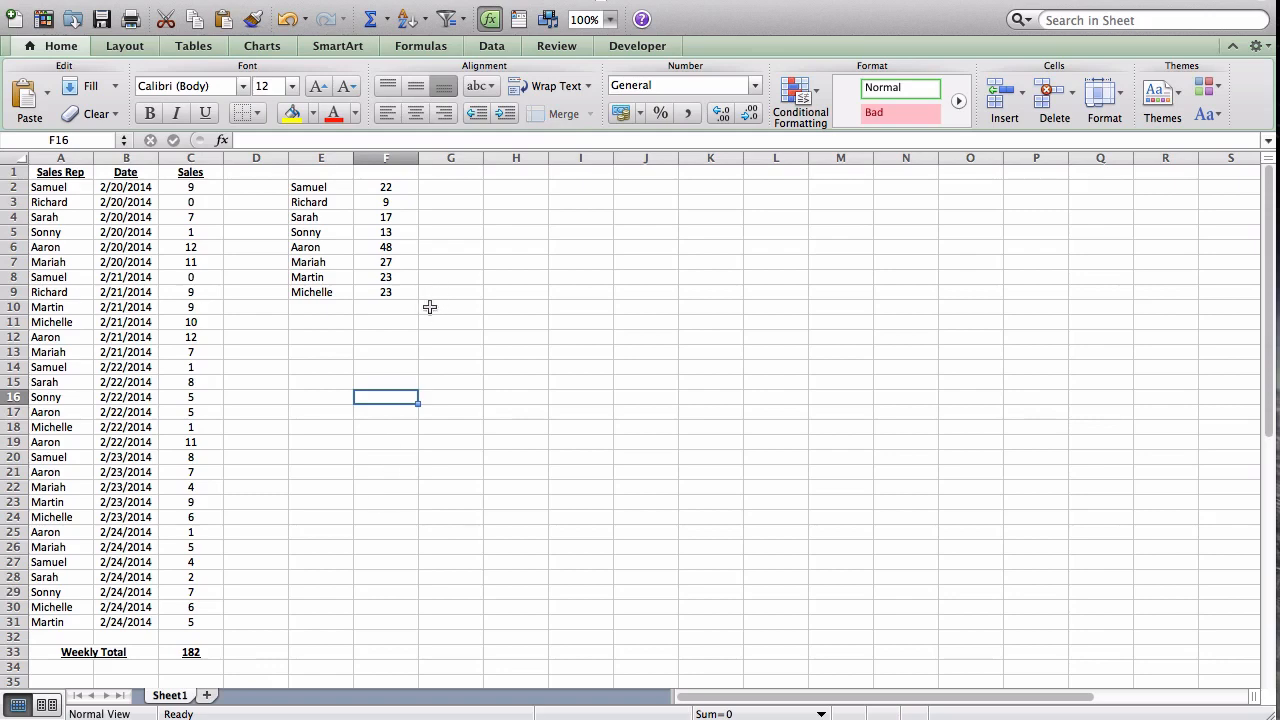
pyautogui.click(386, 189)
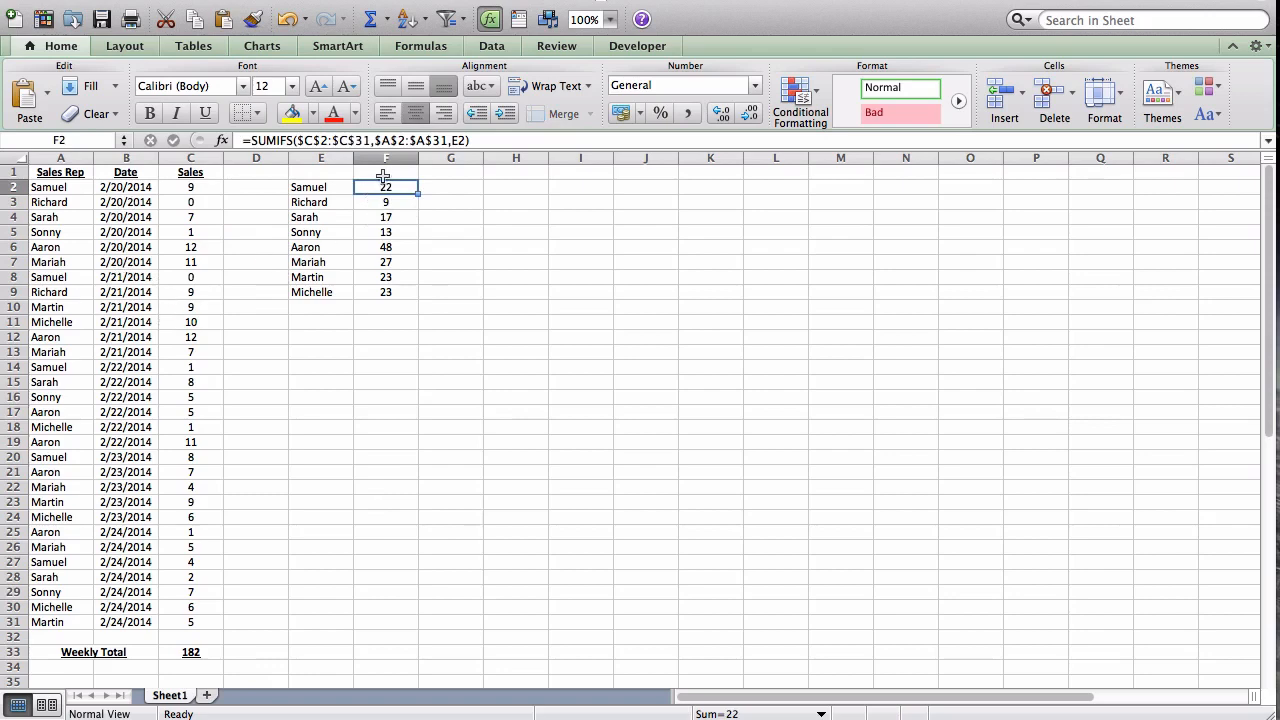
# Step: Enter the label Total in E11, below the list of unique reps
pyautogui.click(387, 318)
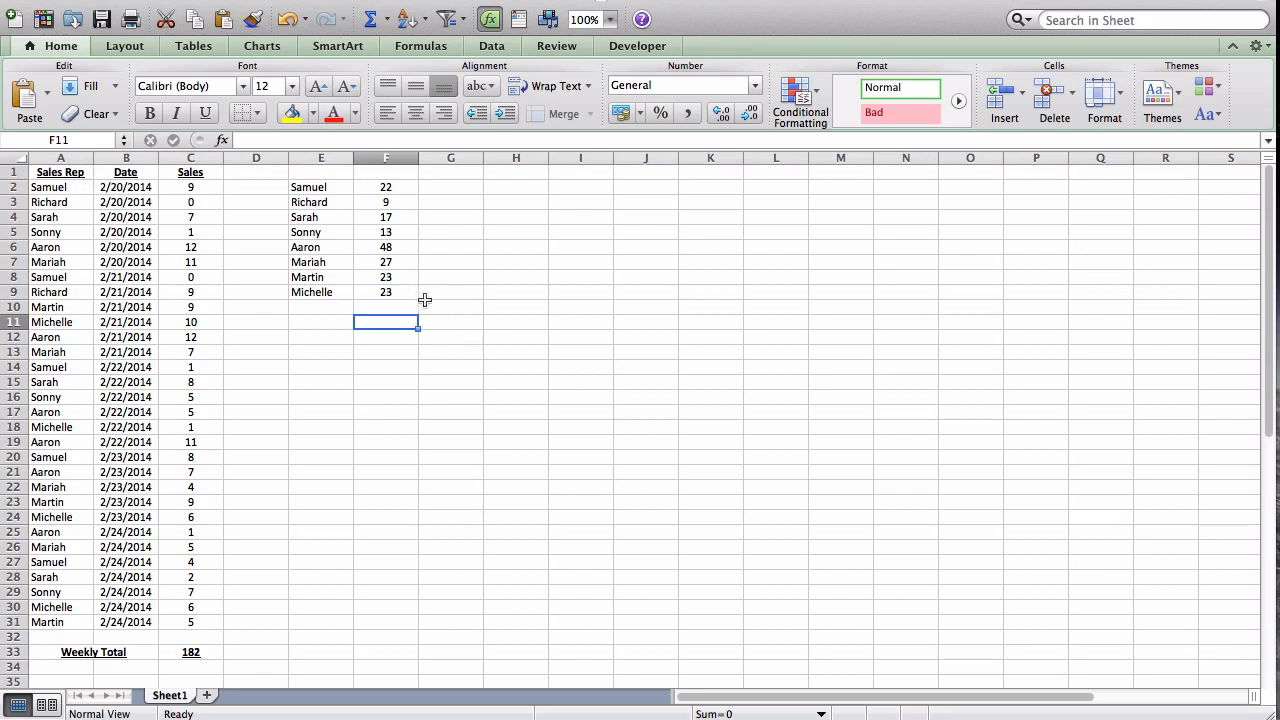
pyautogui.click(393, 348)
pyautogui.click(392, 321)
pyautogui.press('Left')
pyautogui.write('Total')
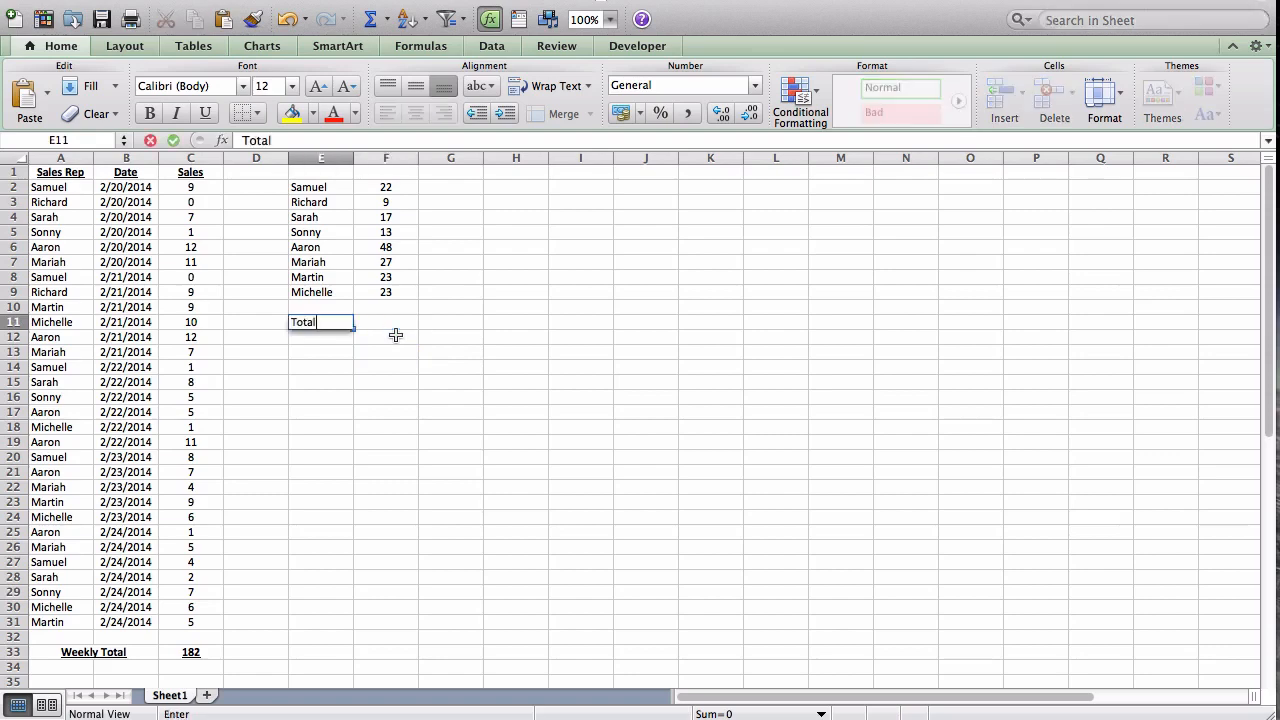
pyautogui.press('Tab')
# Step: Sum the rep totals F2:F9 with a SUM formula in F11
pyautogui.write('=sum(')
pyautogui.press('Up')
pyautogui.press('Up')
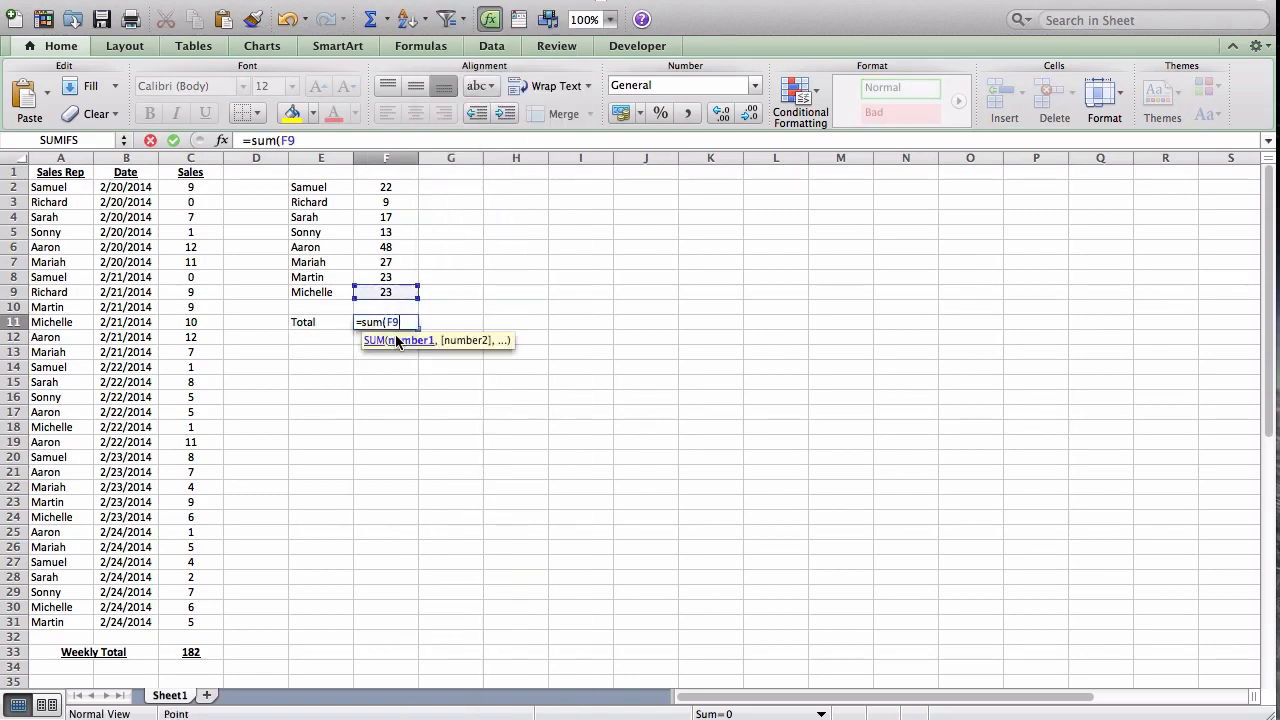
pyautogui.hotkey('shift', 'Up')
pyautogui.hotkey('shift', 'Up')
pyautogui.hotkey('shift', 'Up')
pyautogui.hotkey('shift', 'Up')
pyautogui.hotkey('shift', 'Up')
pyautogui.hotkey('shift', 'Up')
pyautogui.hotkey('shift', 'Up')
pyautogui.press('Return')
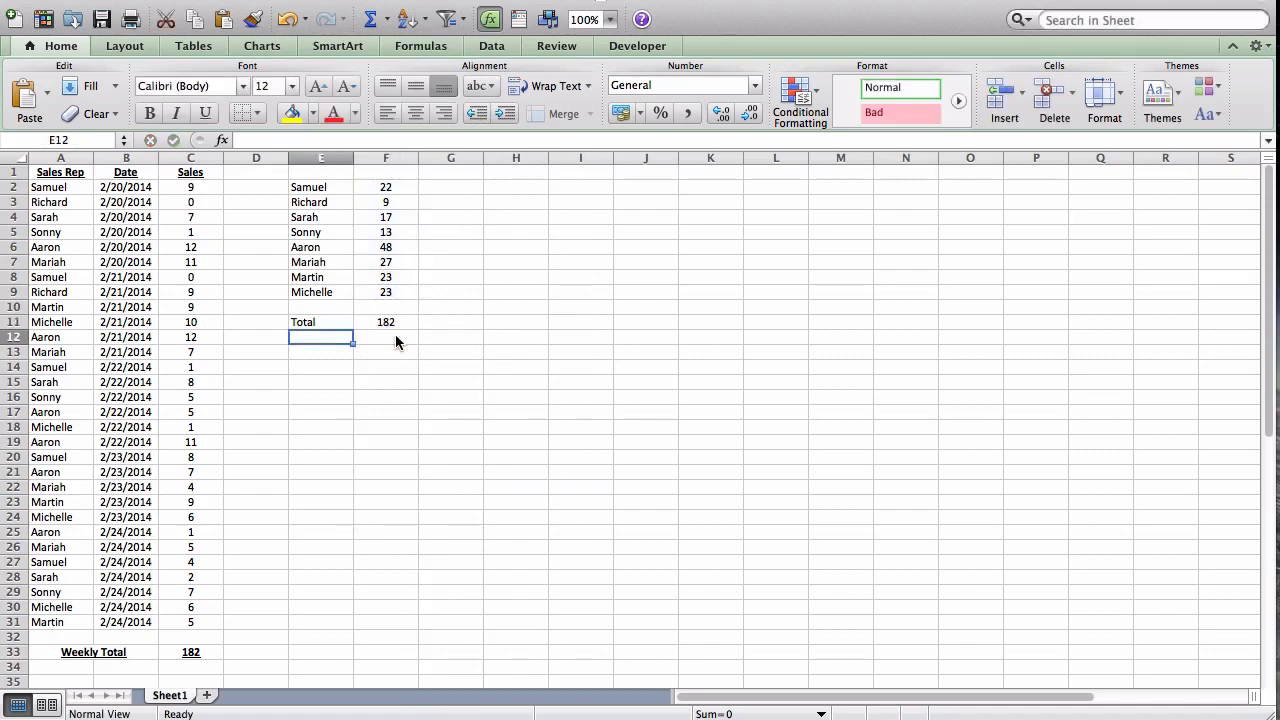
# Step: Make the total label and its value in E11:F11 bold and underlined
pyautogui.moveTo(390, 323); pyautogui.dragTo(352, 323)
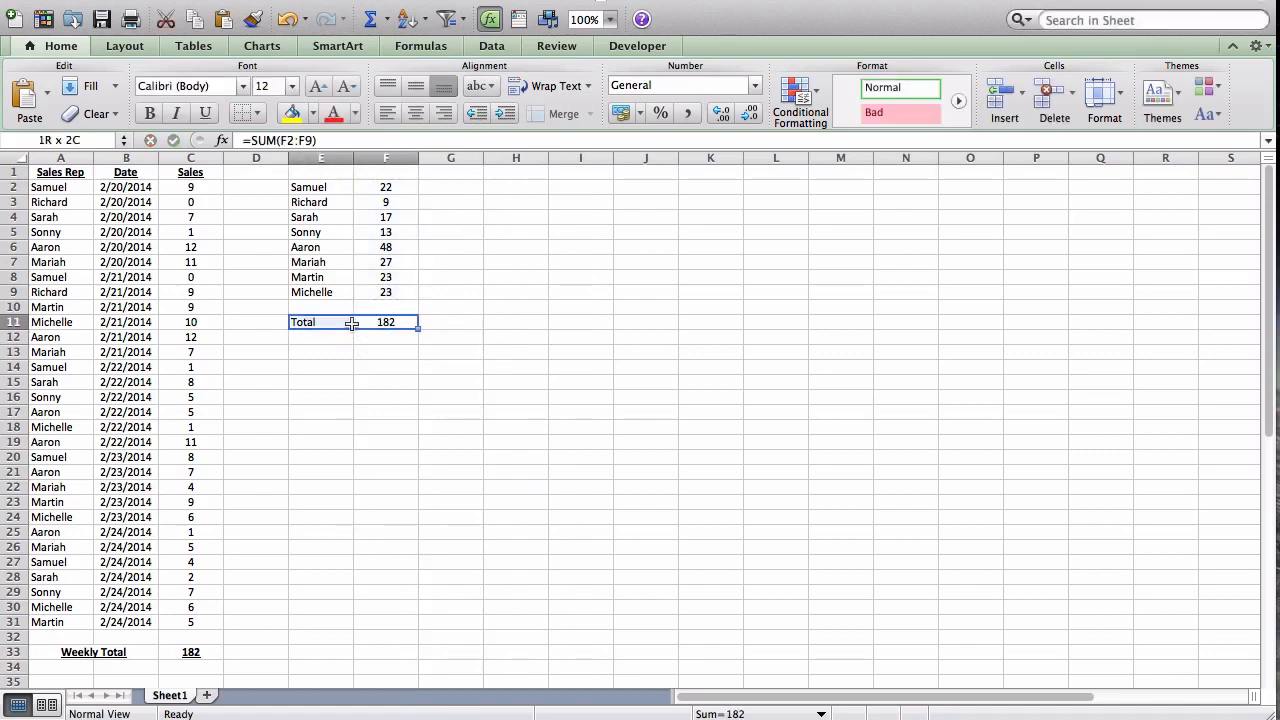
pyautogui.click(404, 115)
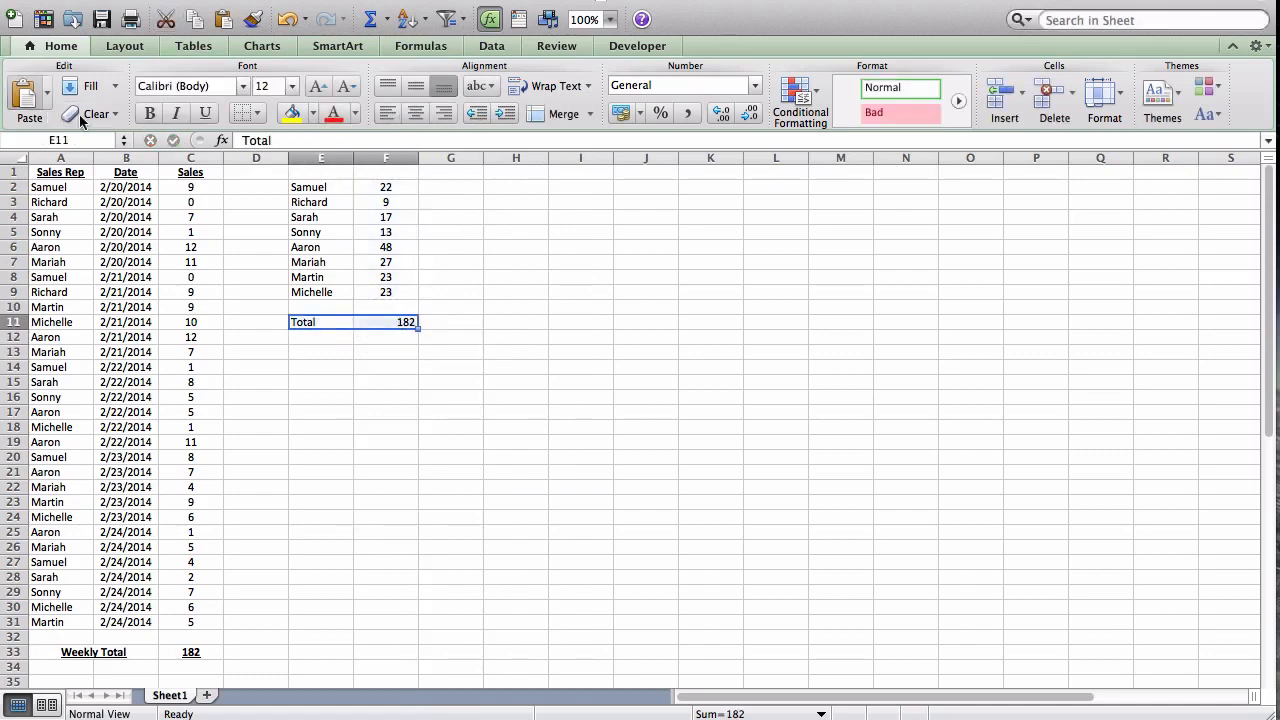
pyautogui.click(150, 113)
pyautogui.click(200, 113)
pyautogui.click(363, 491)
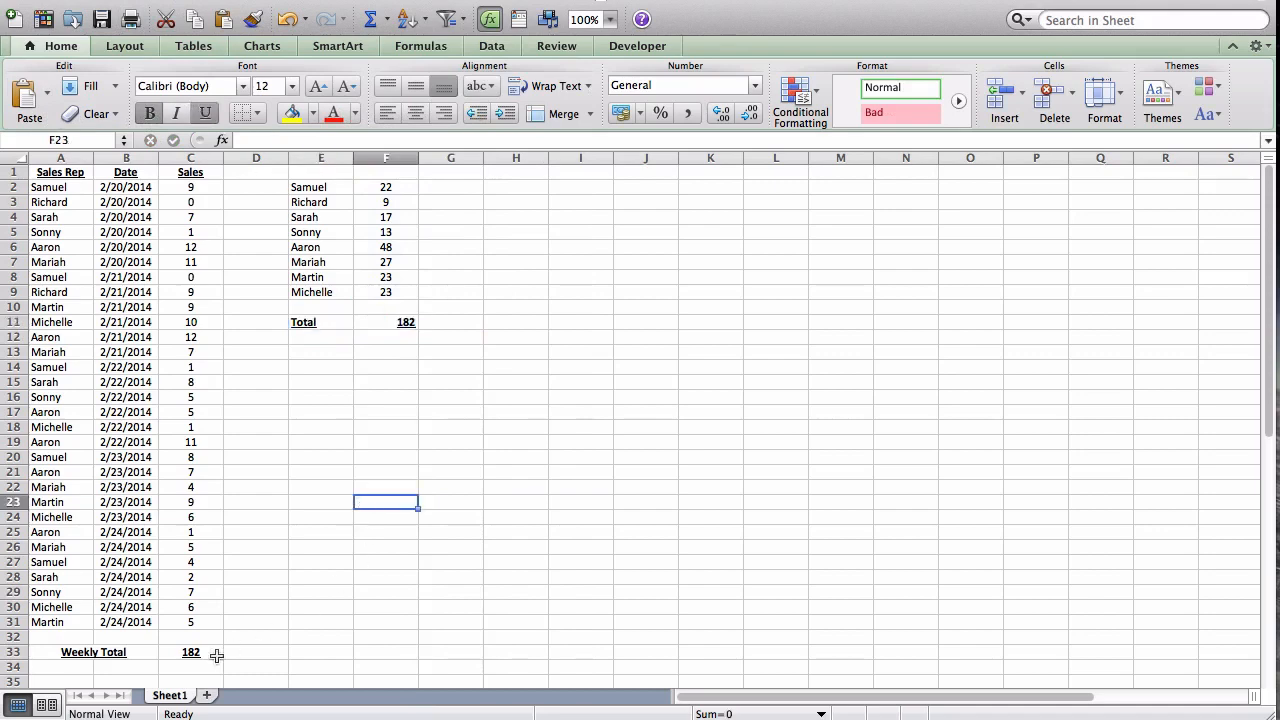
# Step: Center the total label and its value in E11:F11
pyautogui.click(212, 652)
pyautogui.moveTo(373, 320); pyautogui.dragTo(340, 325)
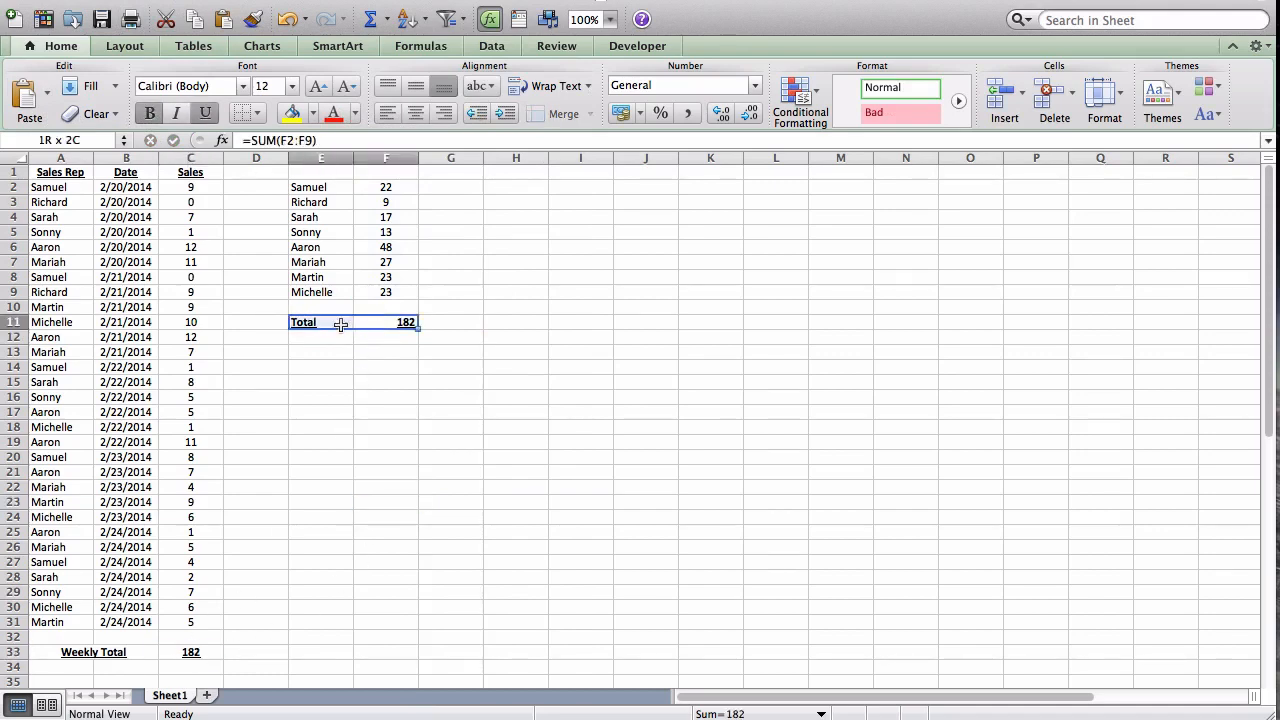
pyautogui.click(416, 112)
pyautogui.click(397, 379)
# Step: Enter the formula =F11=C33 in F12 to check the reps' total against the weekly total
pyautogui.click(388, 338)
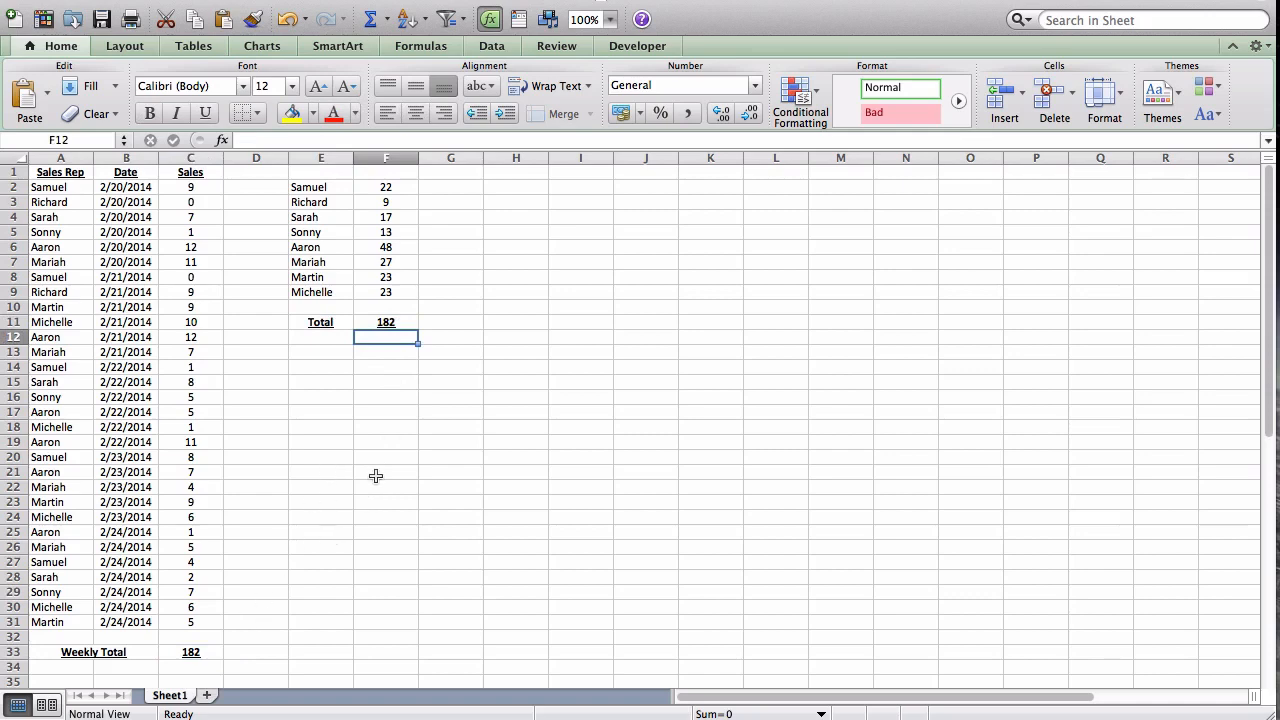
pyautogui.write('=')
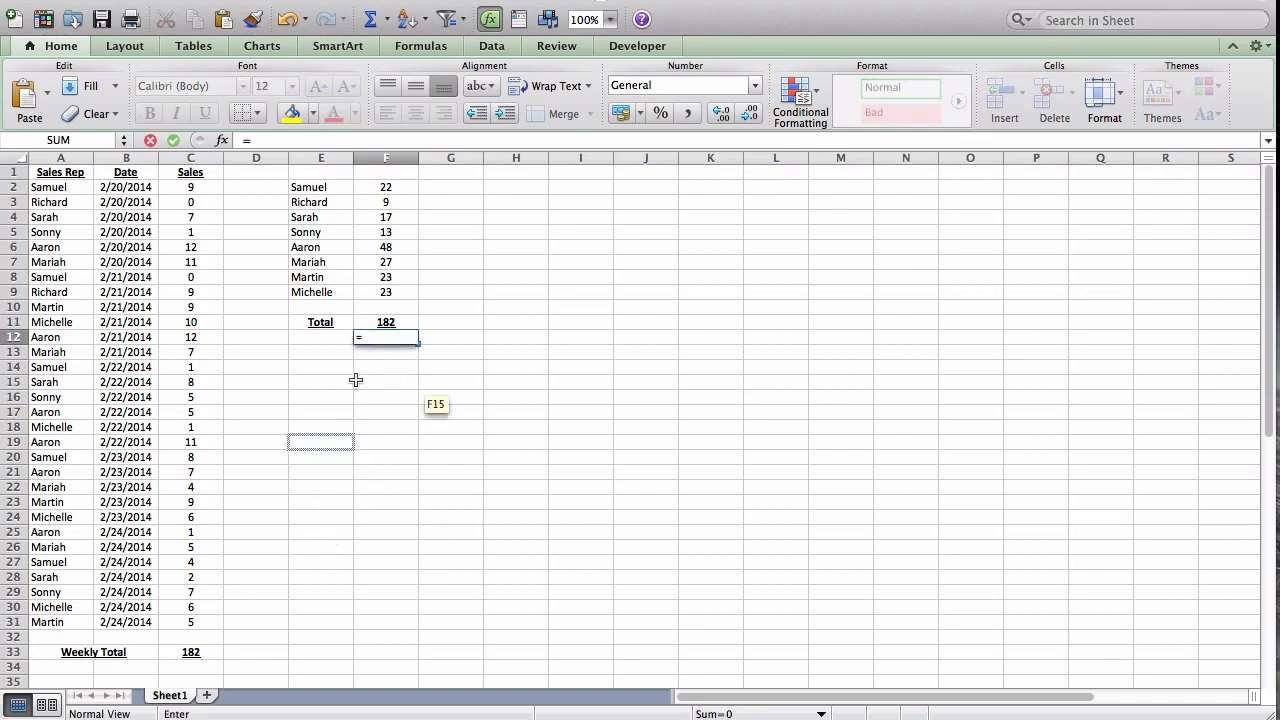
pyautogui.click(370, 322)
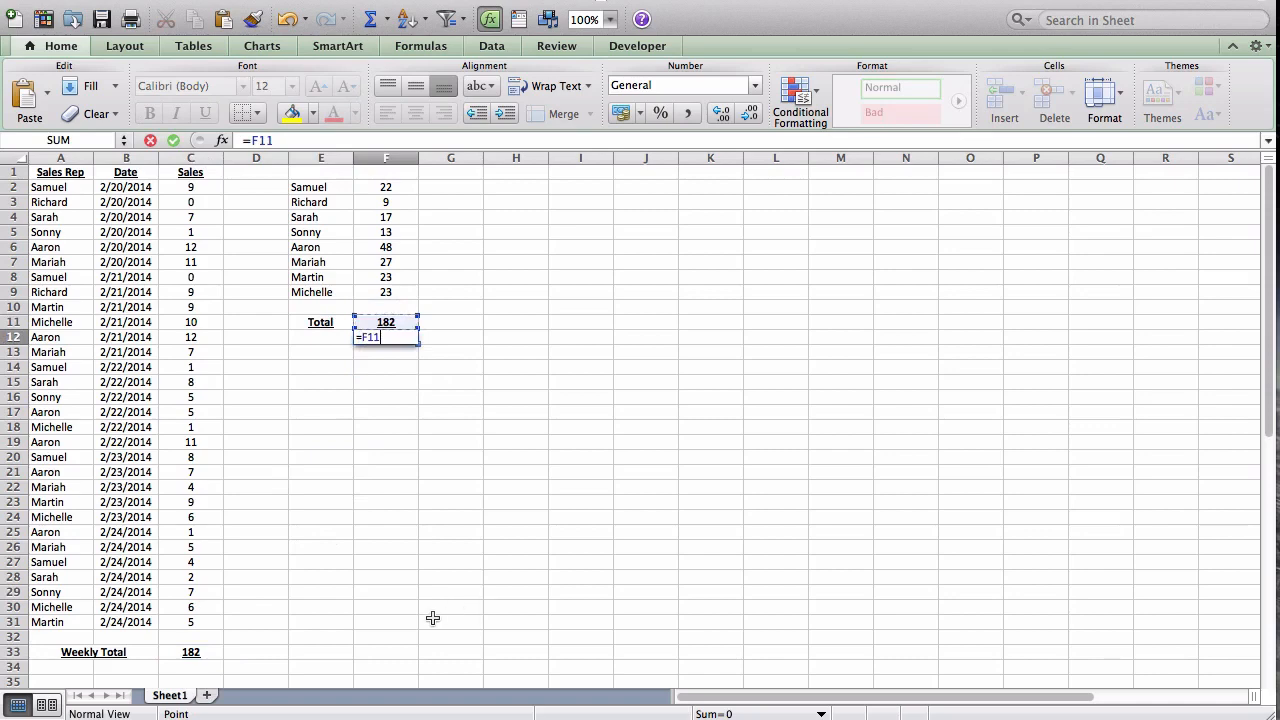
pyautogui.write('=')
pyautogui.click(216, 652)
pyautogui.press('Return')
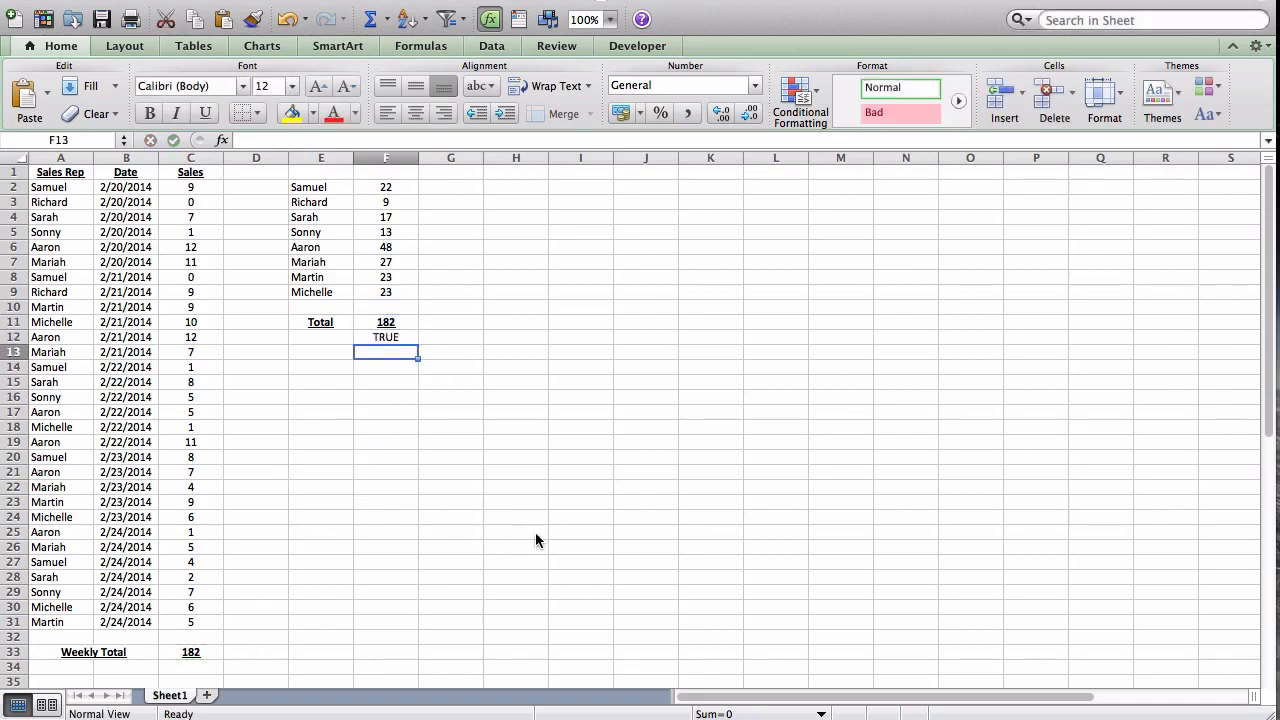
# Step: Examine the check formula in F12, the rep totals in F2:F9, the sales in C2:C31 and the totals in C33 and F11
pyautogui.click(405, 340)
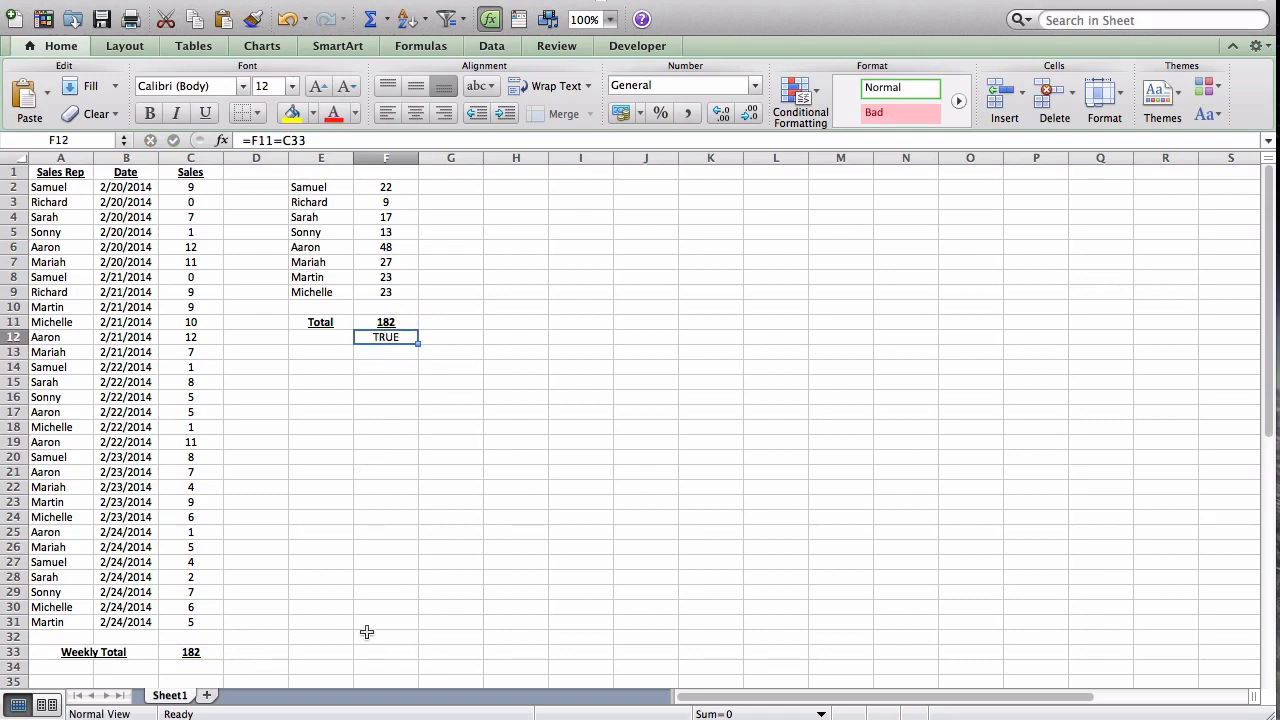
pyautogui.click(408, 424)
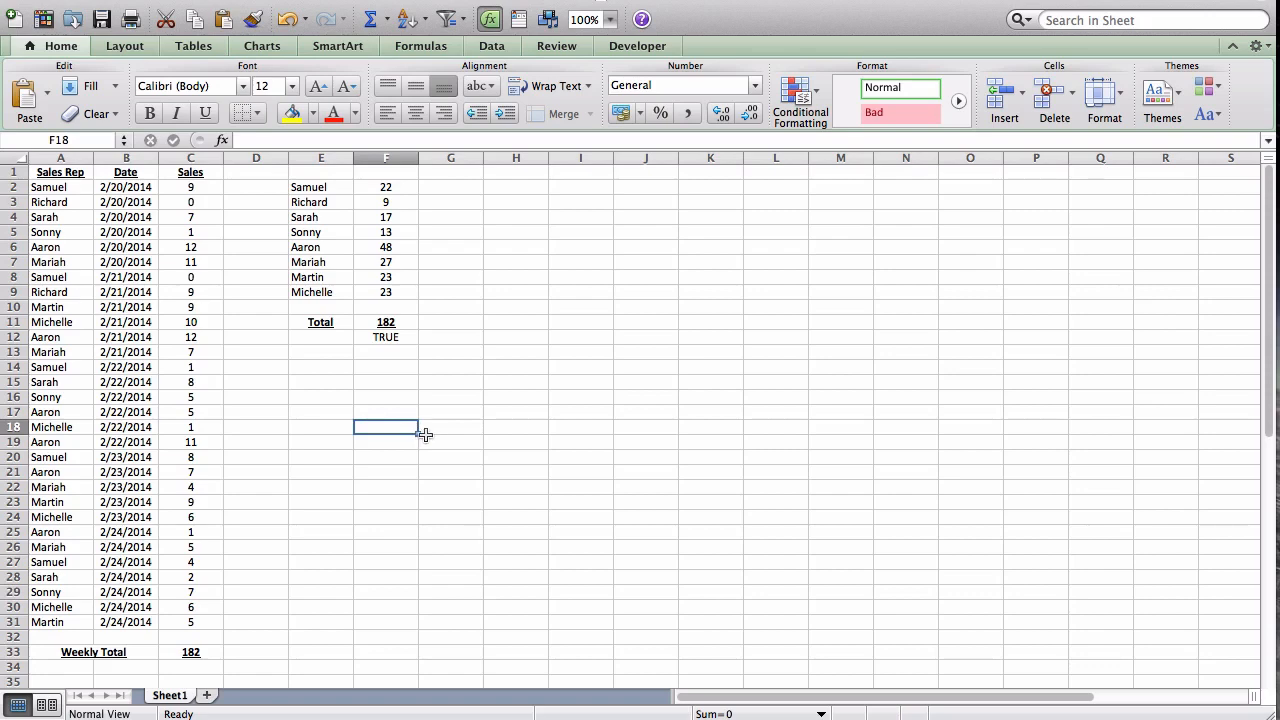
pyautogui.click(386, 337)
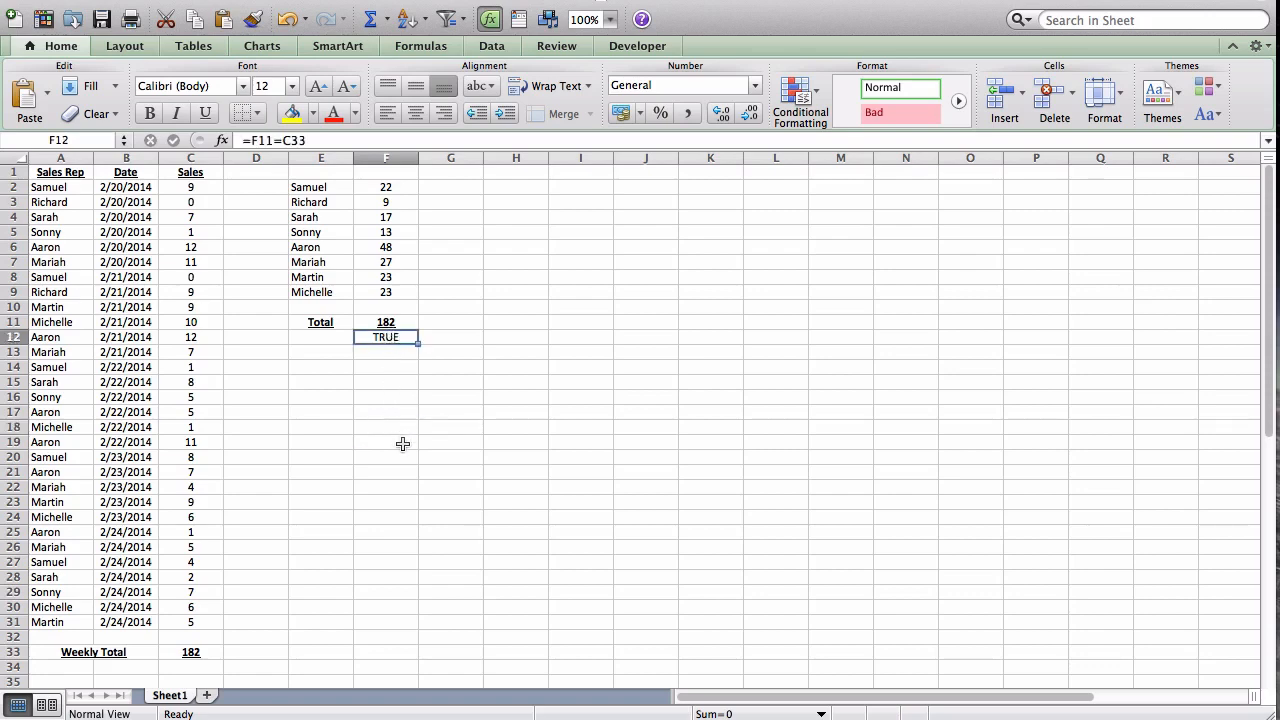
pyautogui.click(371, 348)
pyautogui.click(370, 337)
pyautogui.moveTo(388, 187); pyautogui.dragTo(385, 280)
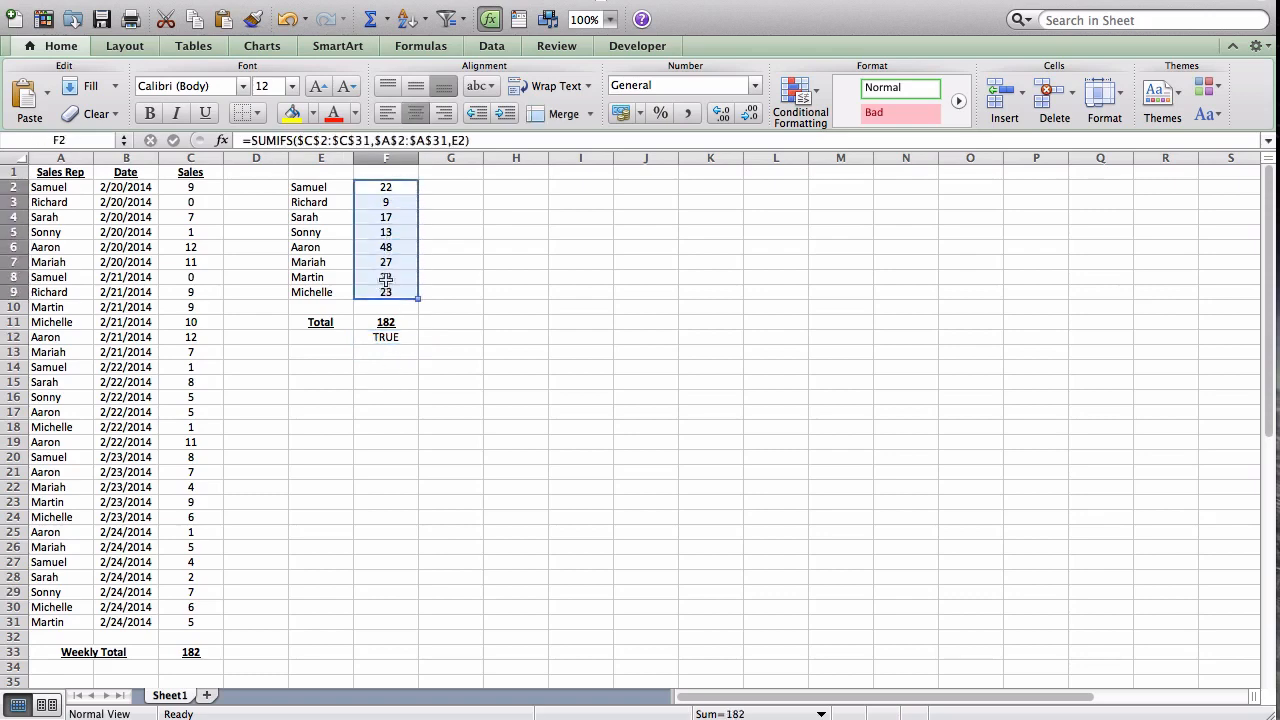
pyautogui.click(340, 216)
pyautogui.click(366, 218)
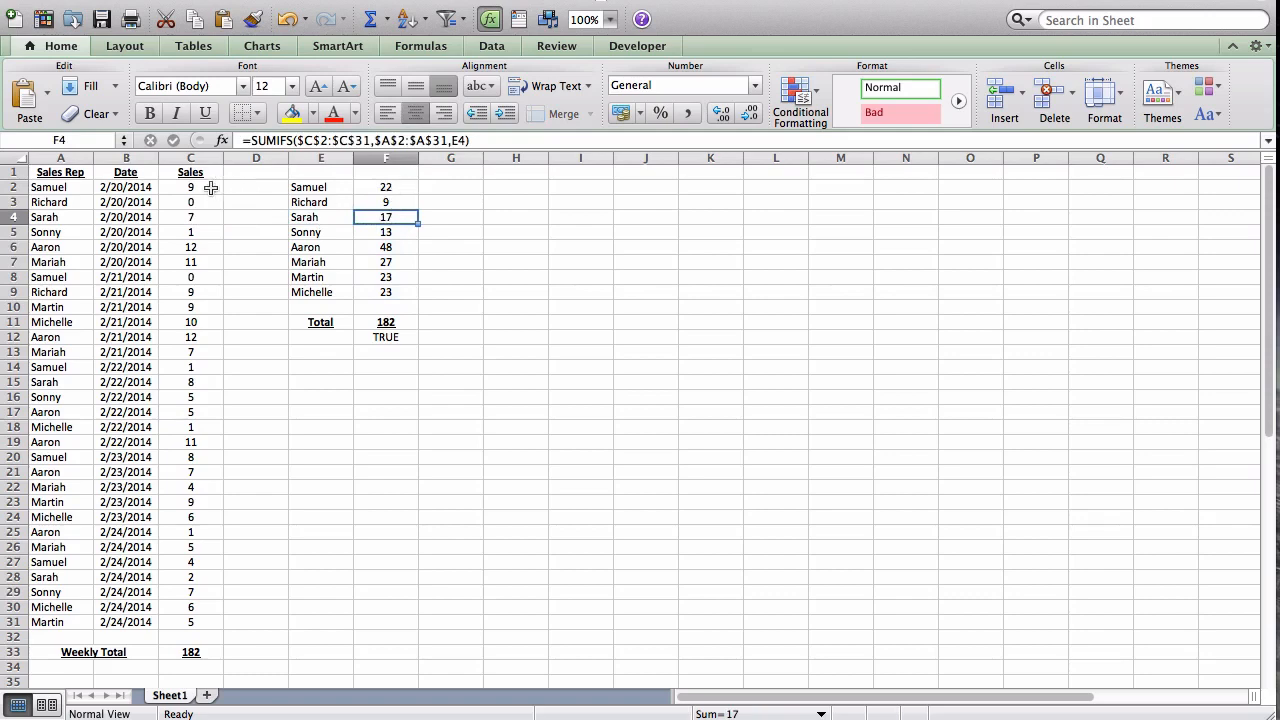
pyautogui.moveTo(211, 187); pyautogui.dragTo(205, 625)
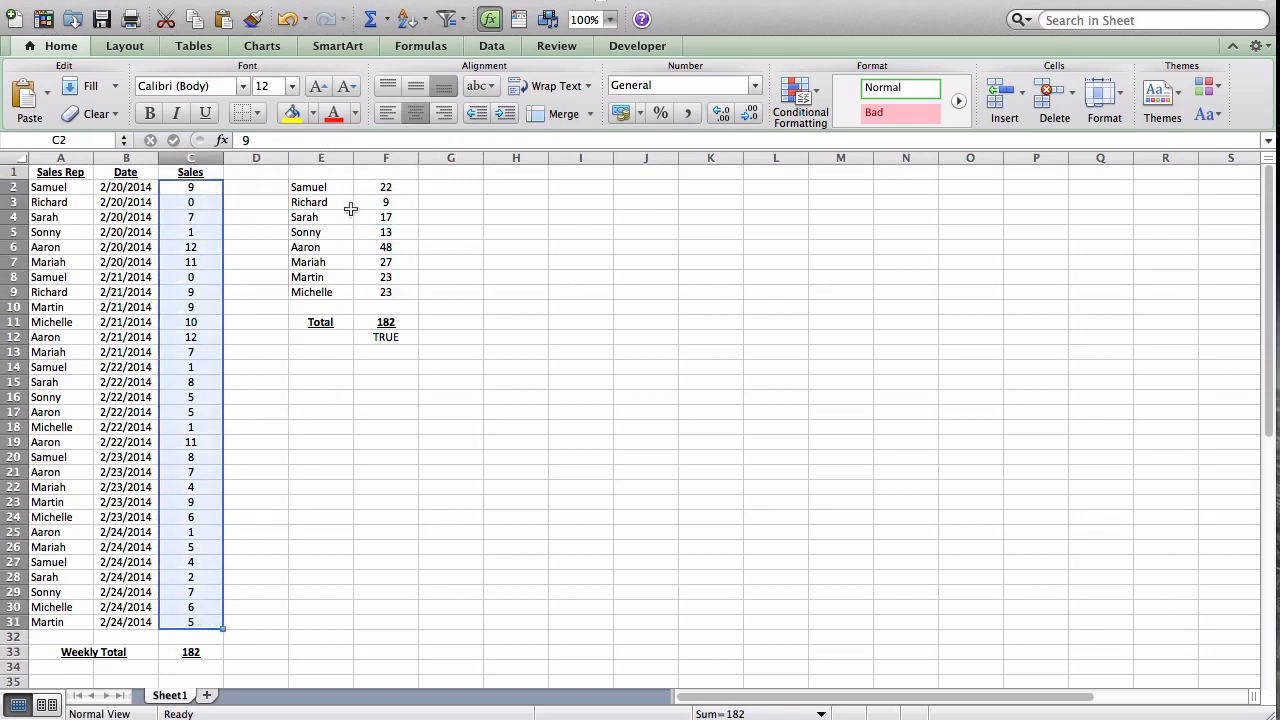
pyautogui.click(190, 653)
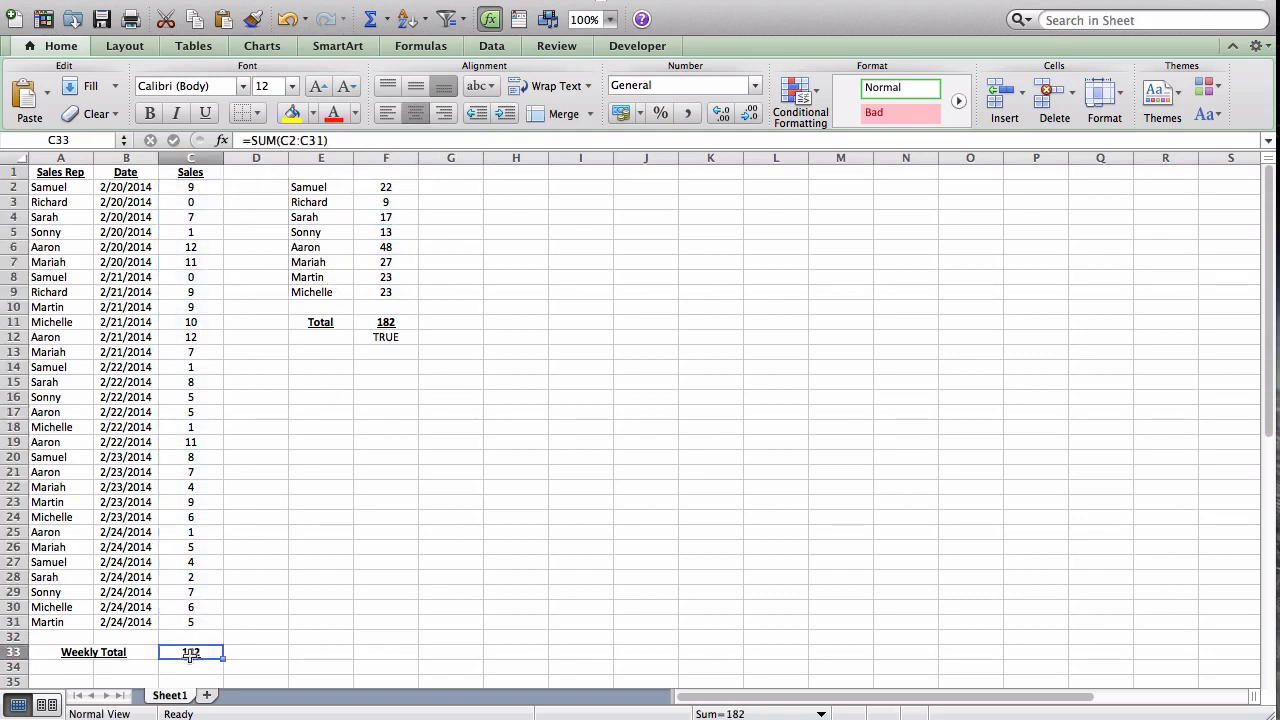
pyautogui.click(400, 322)
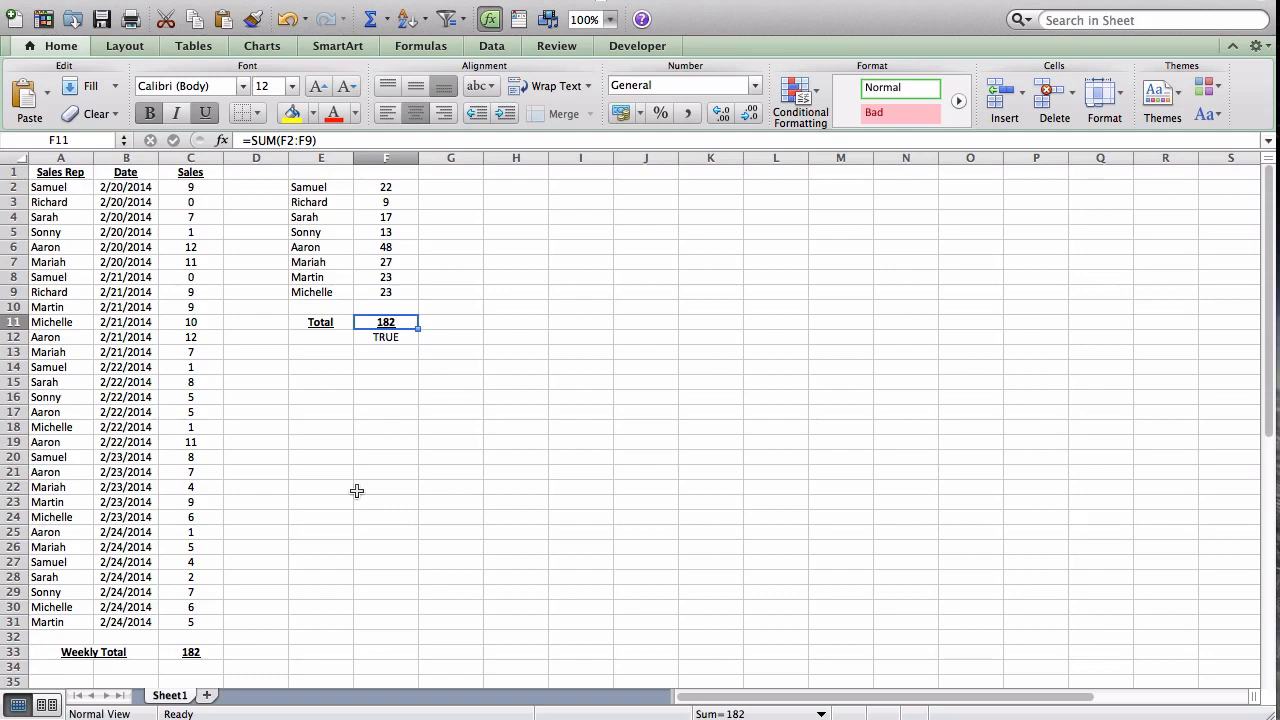
pyautogui.click(356, 490)
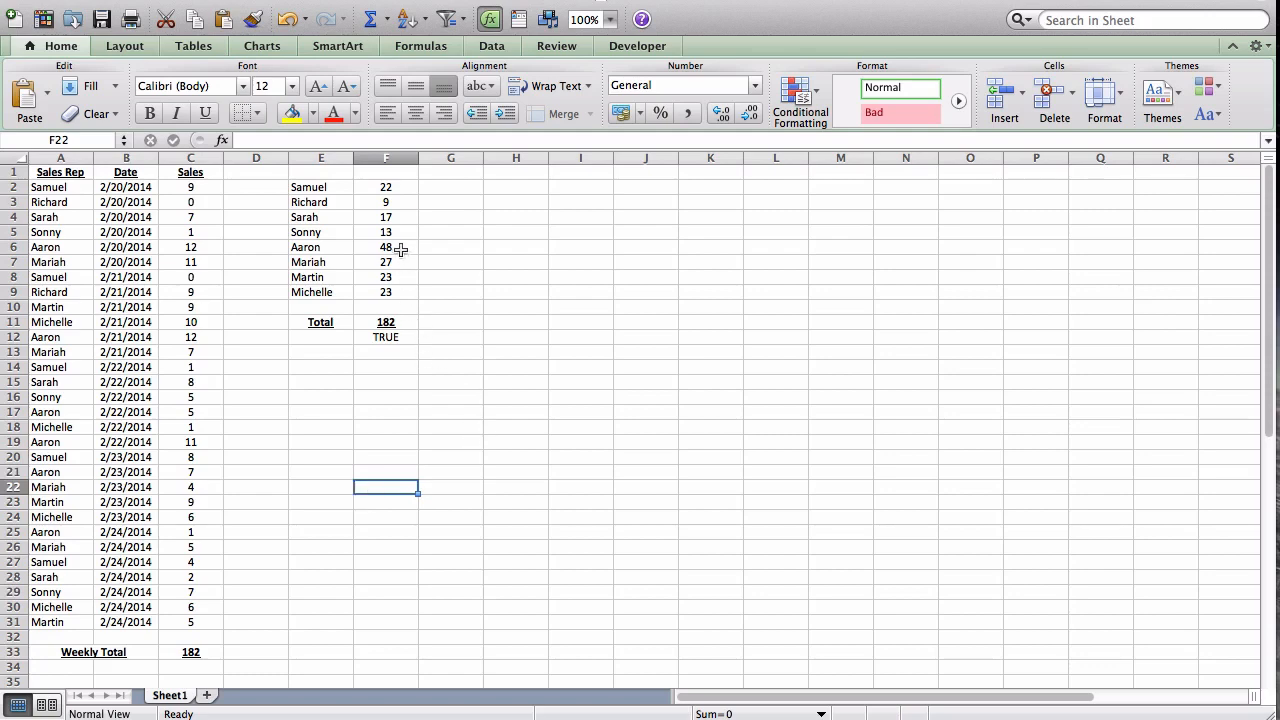
pyautogui.moveTo(403, 251); pyautogui.dragTo(337, 251)
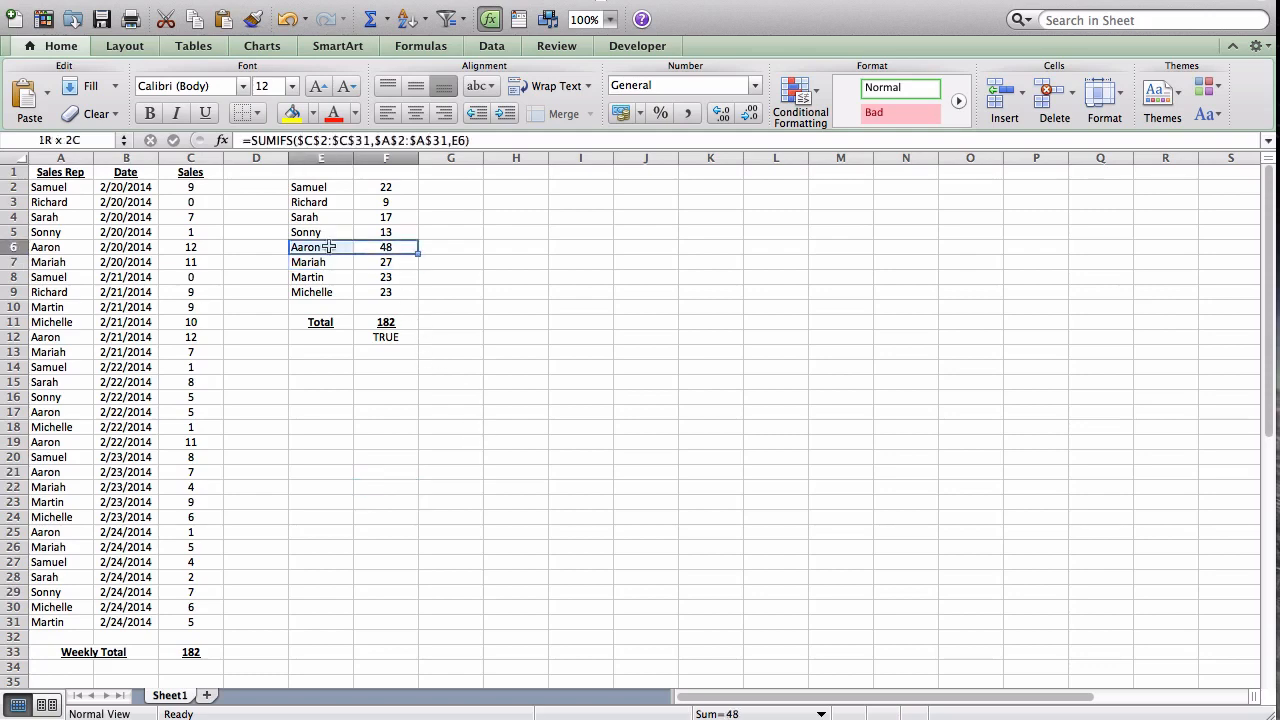
pyautogui.click(446, 316)
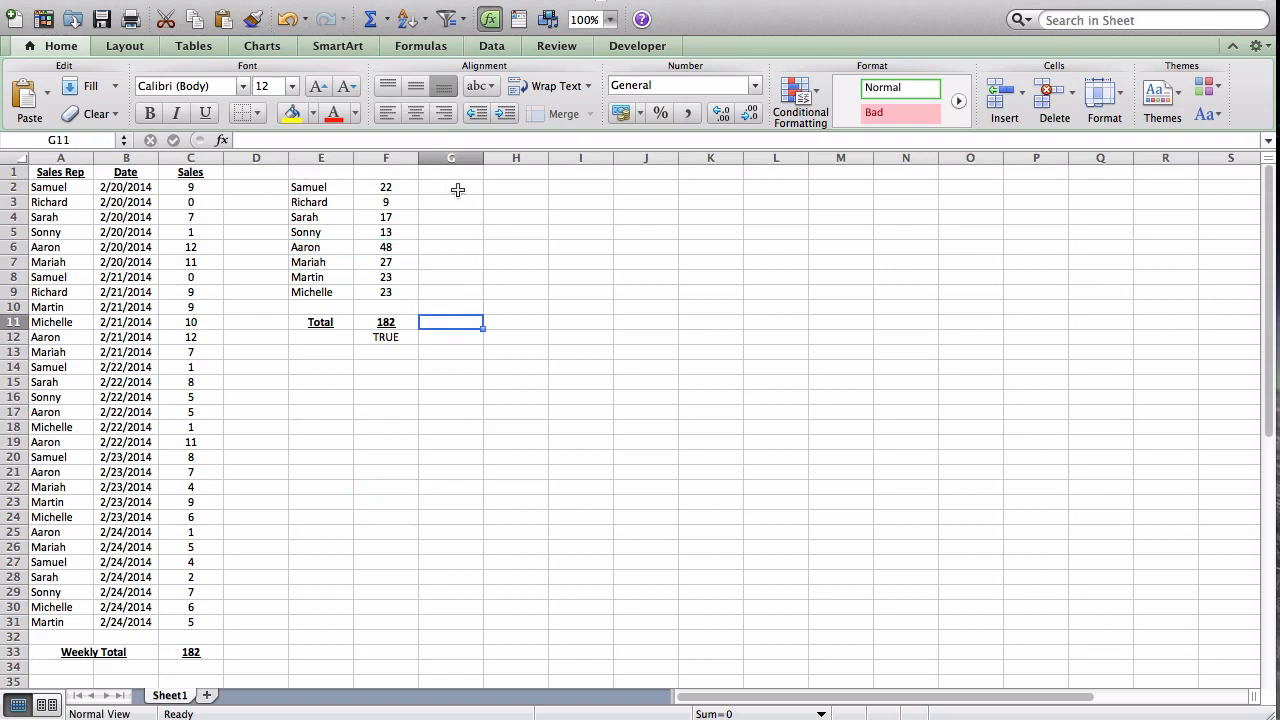
# Step: Enter the column headers Sales in F1 and Rank in G1 above the rep summary
pyautogui.click(410, 175)
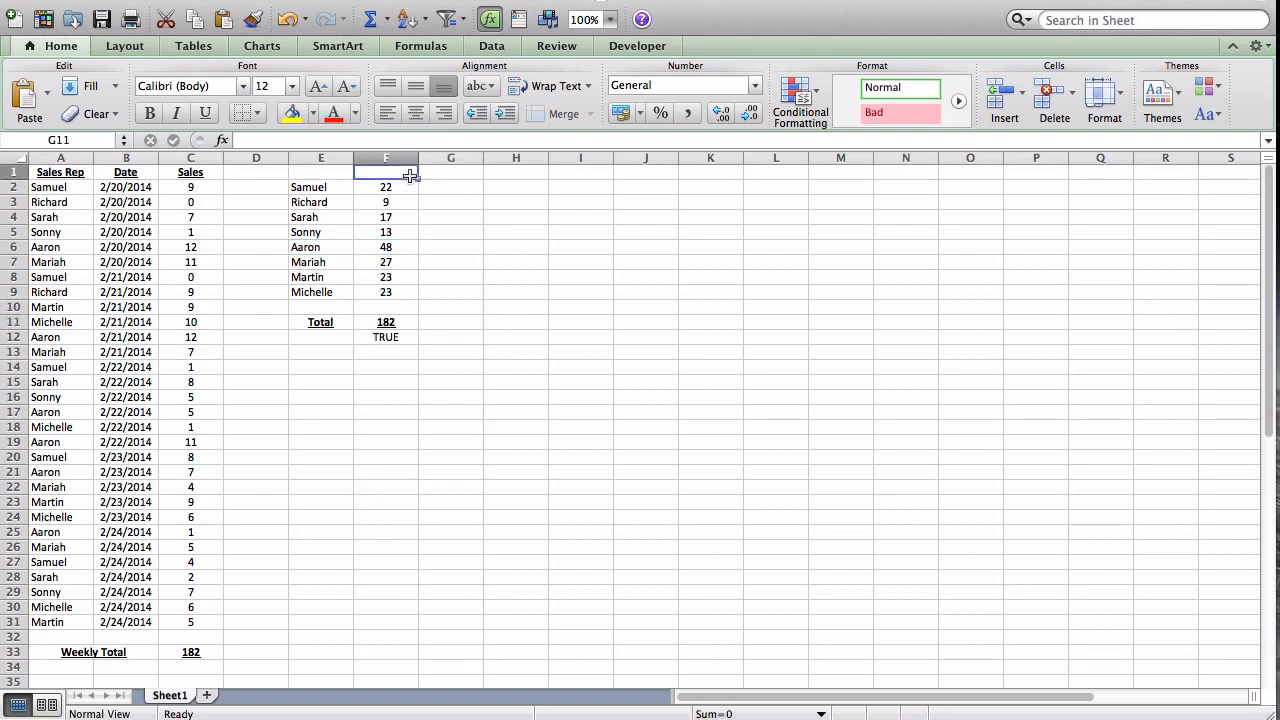
pyautogui.write('Sales')
pyautogui.press('Tab')
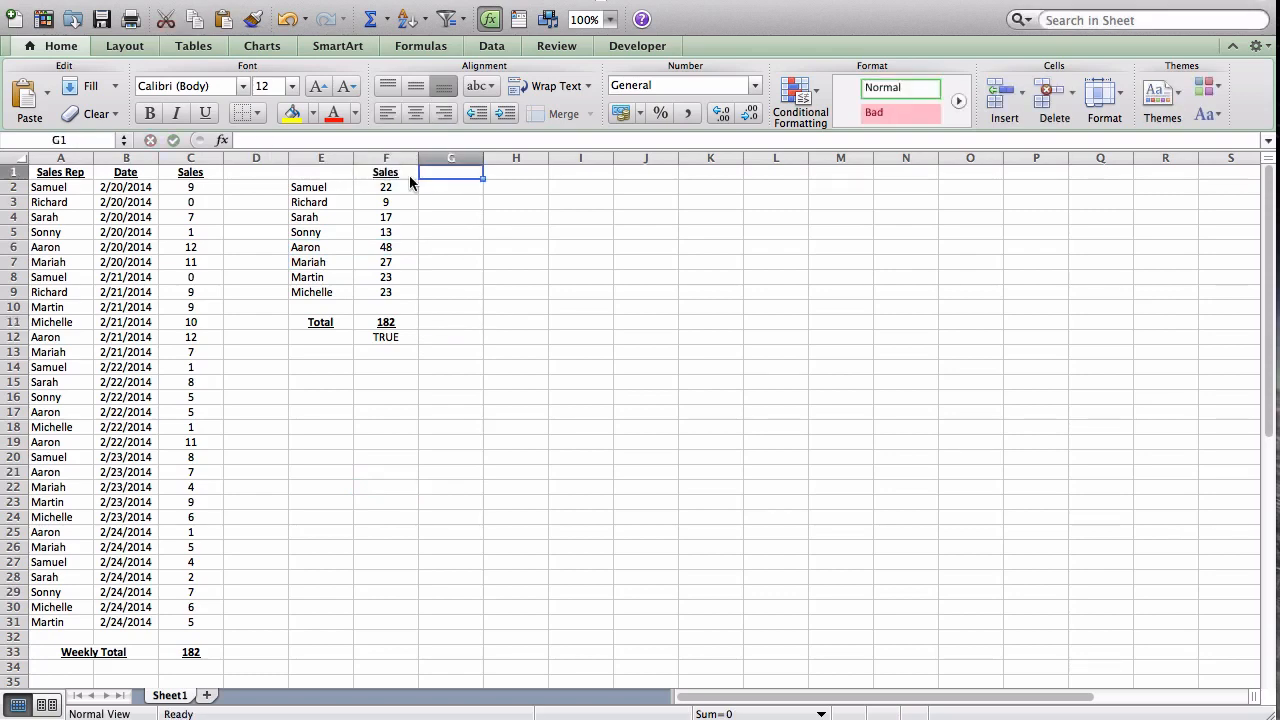
pyautogui.write('Rank')
pyautogui.press('Tab')
# Step: Enter =RANK(F2,$F$2:$F$9) in G2 to rank the first rep's sales against all reps, with the range absolute
pyautogui.click(433, 187)
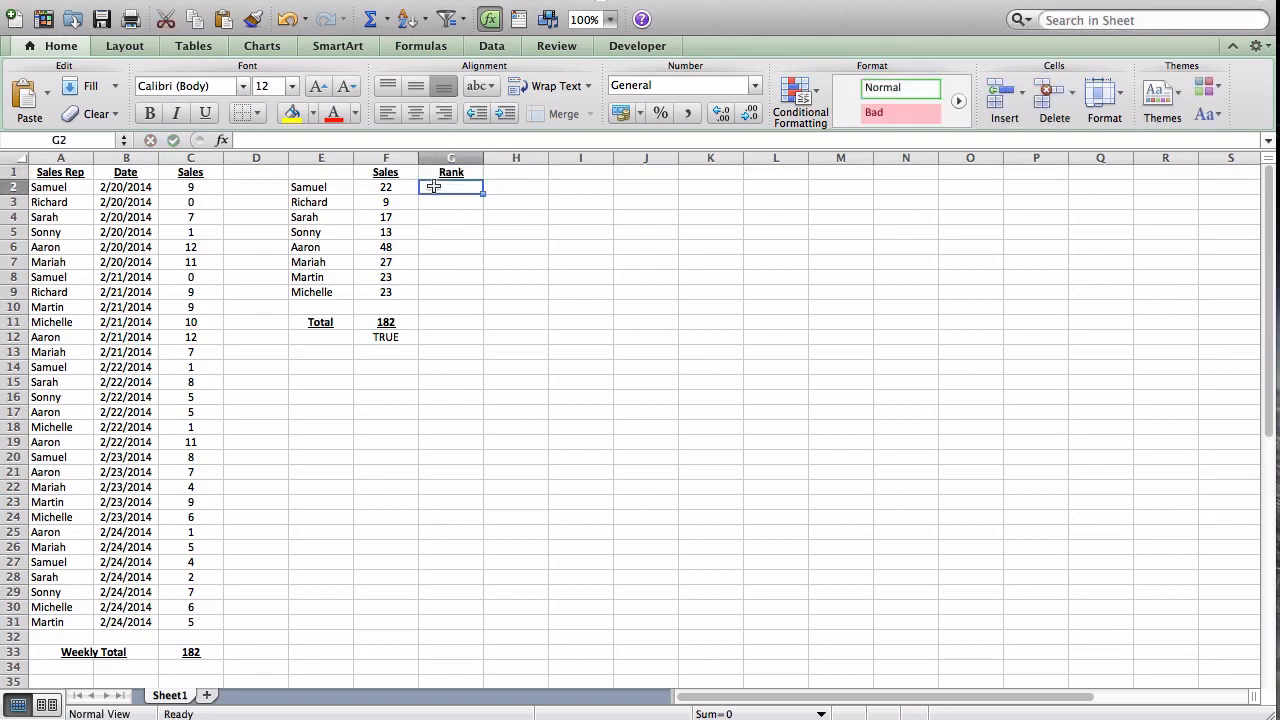
pyautogui.write('=rank(')
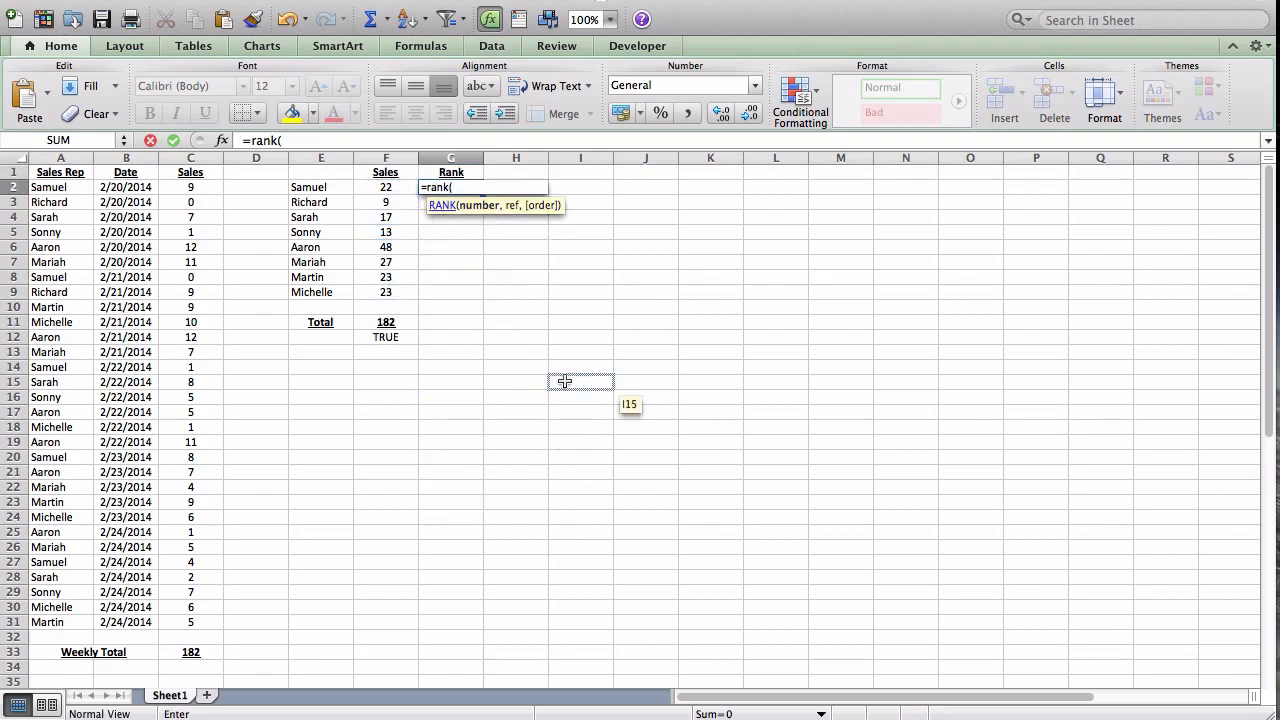
pyautogui.press('BackSpace')
pyautogui.write('(')
pyautogui.click(395, 187)
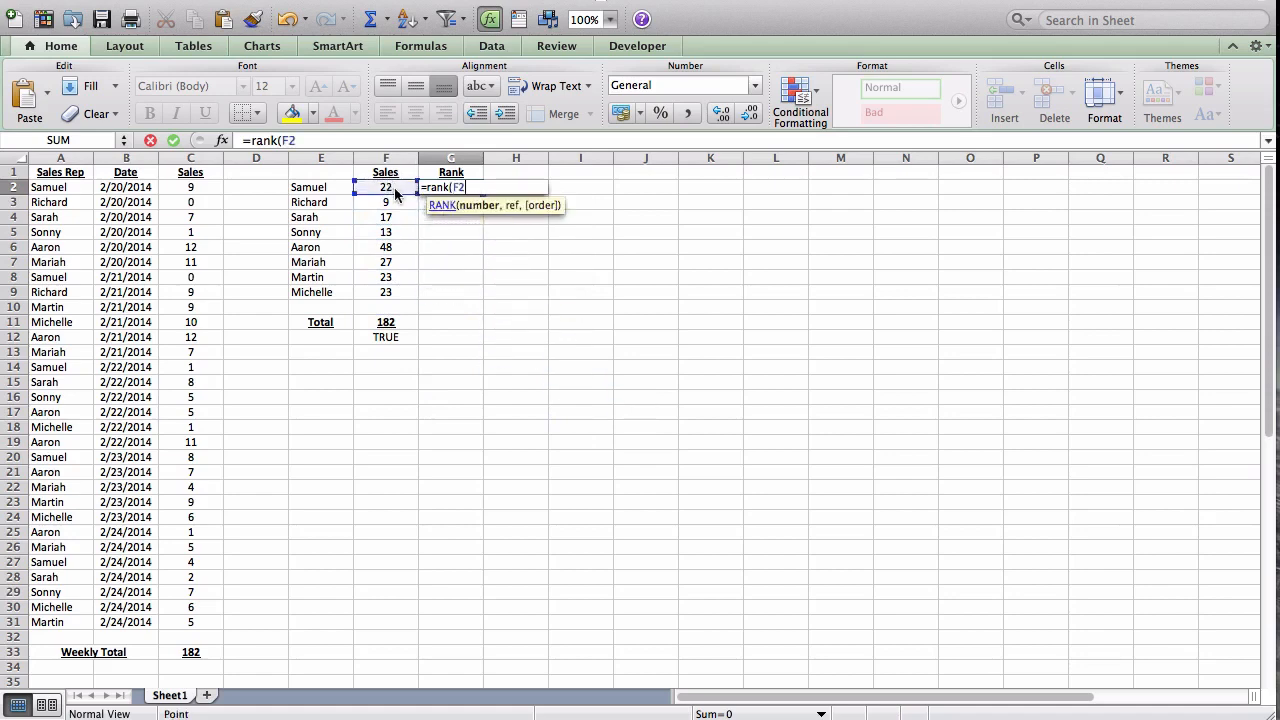
pyautogui.write(',')
pyautogui.moveTo(390, 187); pyautogui.dragTo(389, 288)
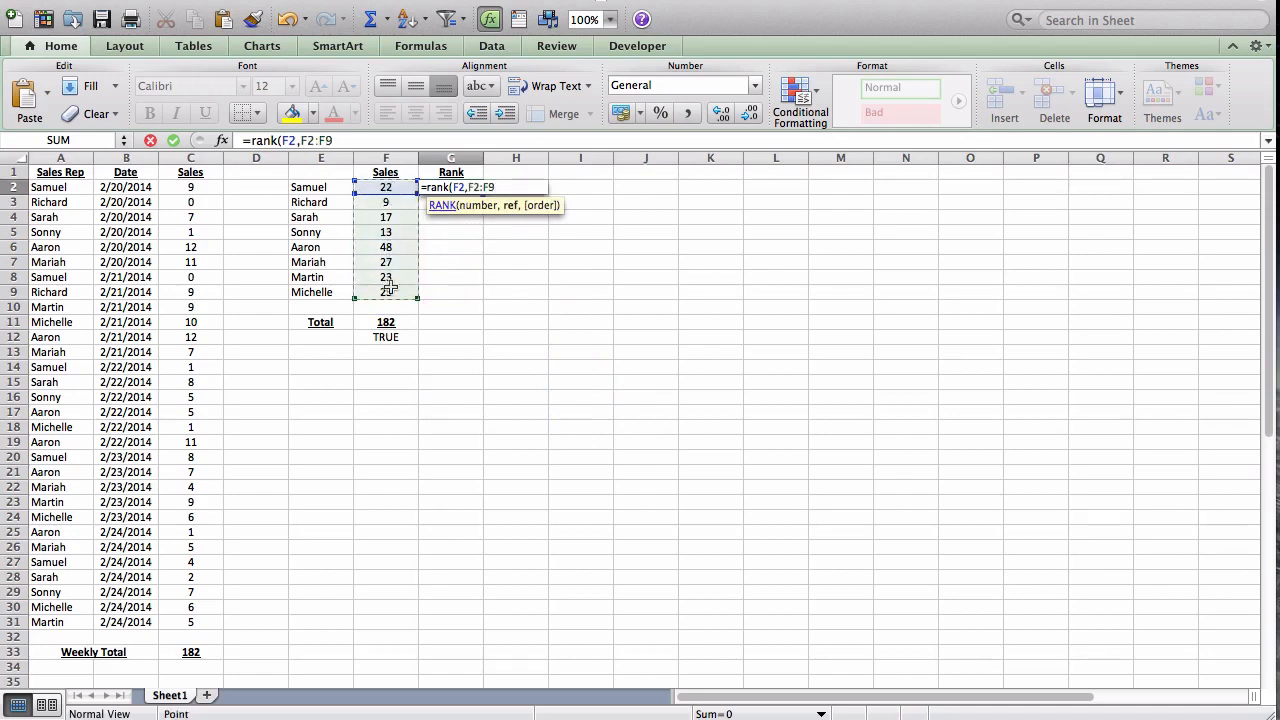
pyautogui.press('super+t')
pyautogui.write(')')
pyautogui.press('Return')
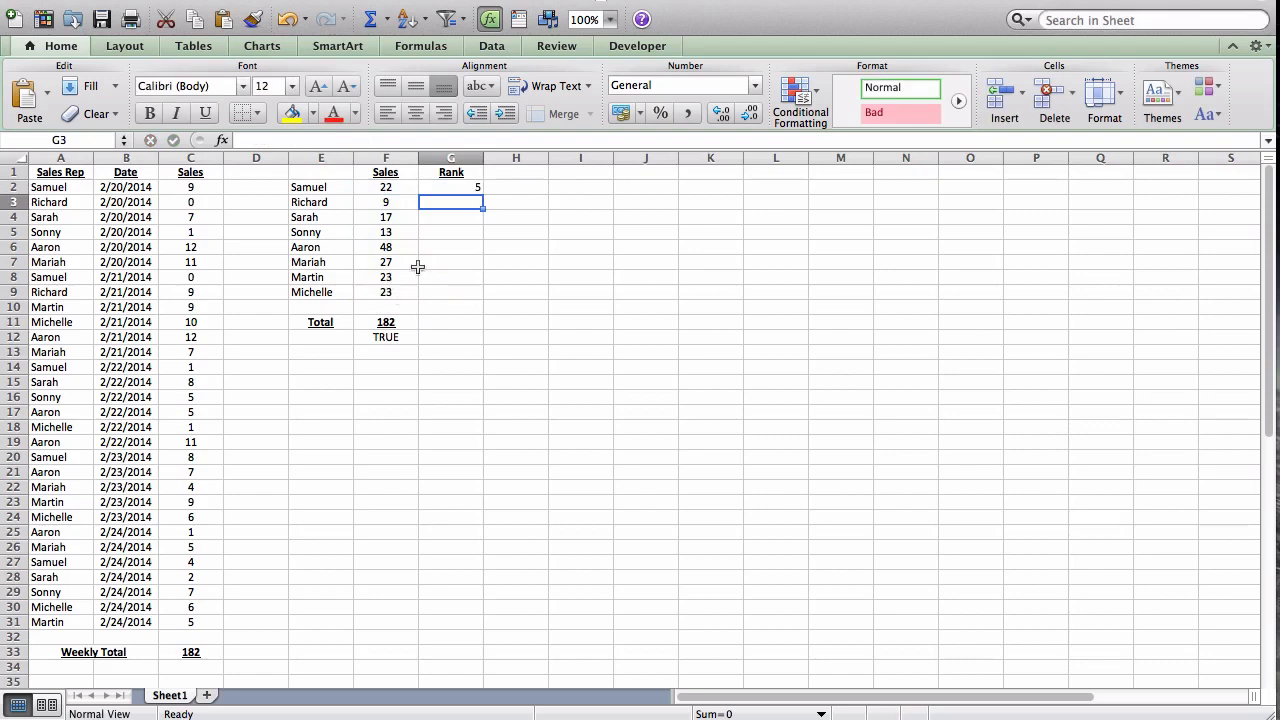
# Step: Fill the RANK formula from G2 down to G9 and center the ranks
pyautogui.click(451, 190)
pyautogui.moveTo(484, 195); pyautogui.dragTo(472, 294)
pyautogui.click(415, 113)
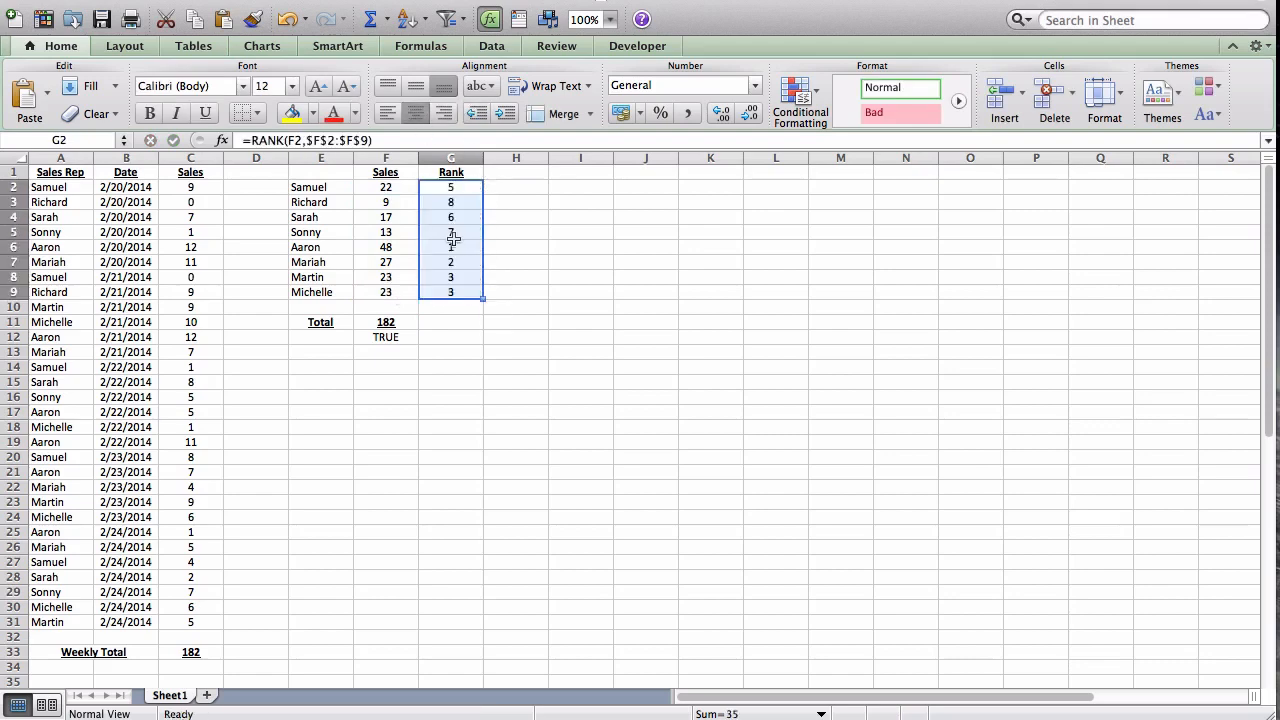
# Step: Review each rep's sales and rank in E2:G9, checking the highest-ranked and tied reps in G6:G9
pyautogui.moveTo(343, 189); pyautogui.dragTo(458, 292)
pyautogui.click(548, 259)
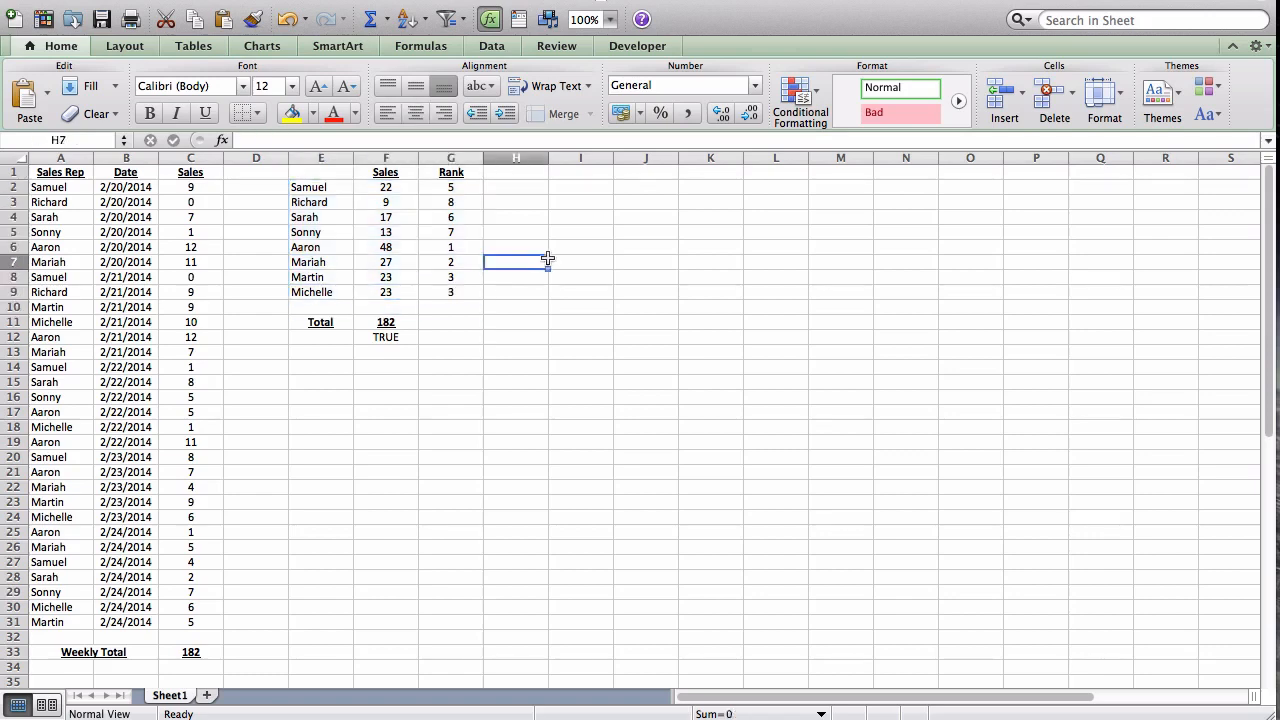
pyautogui.click(474, 250)
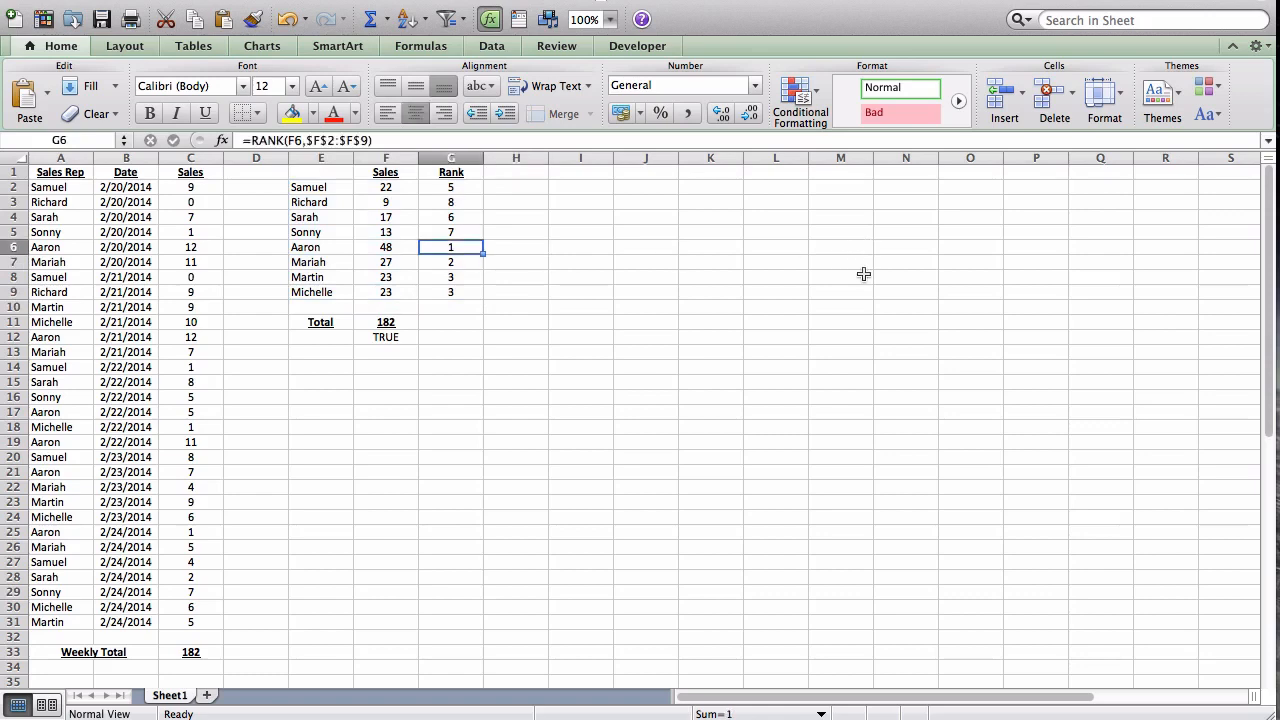
pyautogui.press('Down')
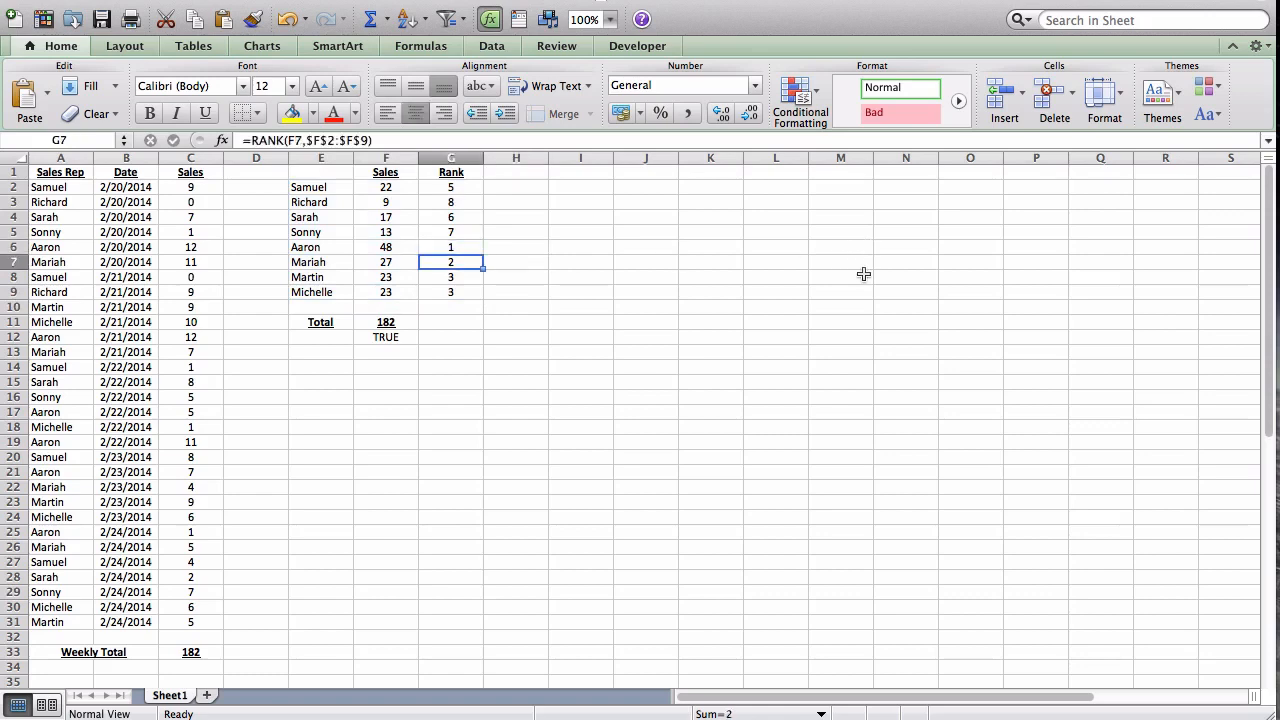
pyautogui.press('Down')
pyautogui.press('Down')
pyautogui.press('Up')
pyautogui.press('Down')
pyautogui.press('Up')
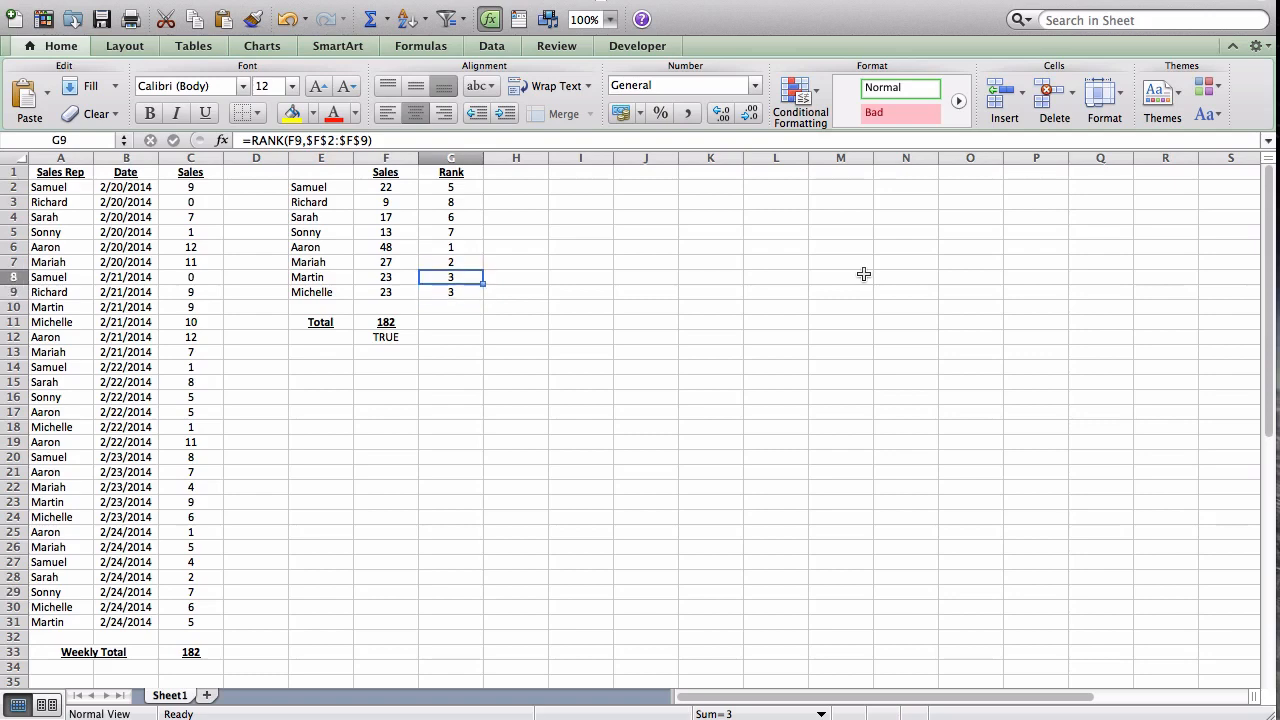